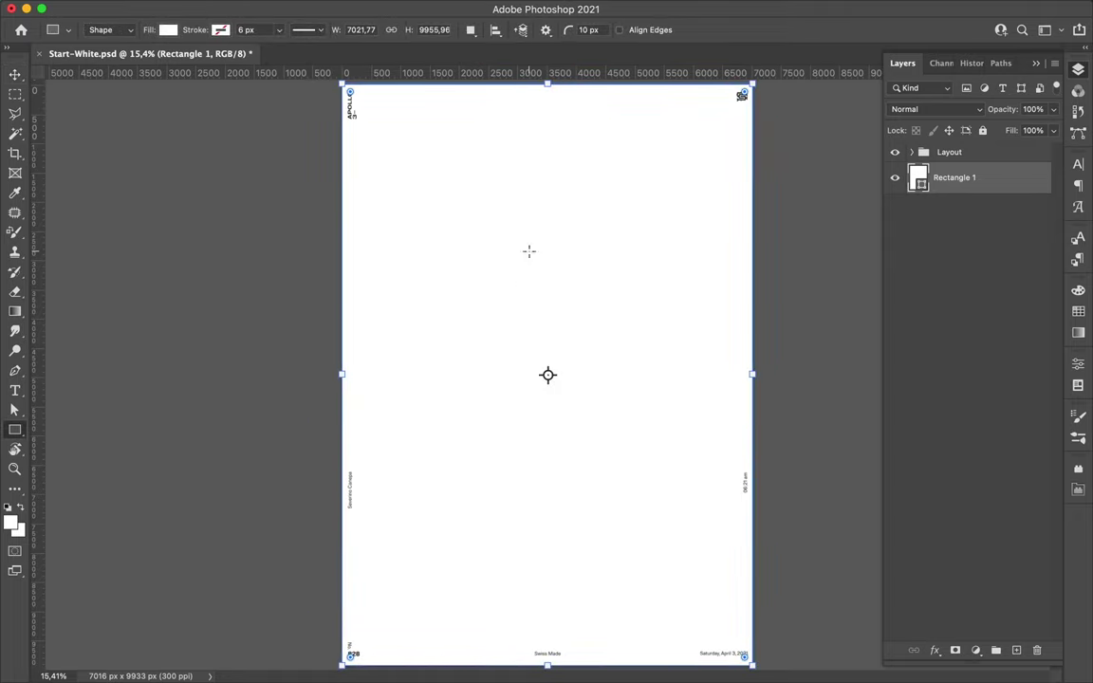
Draw a circle with the Ellipse tool and fill it with red.
{"action": "key", "text": "shift+u"}
{"action": "left_click_drag", "start_coordinate": [531, 281], "coordinate": [578, 329]}
{"action": "left_click_drag", "start_coordinate": [534, 270], "coordinate": [618, 349]}
{"action": "key", "text": "a"}
{"action": "left_click", "coordinate": [244, 30]}
{"action": "left_click", "coordinate": [143, 98]}
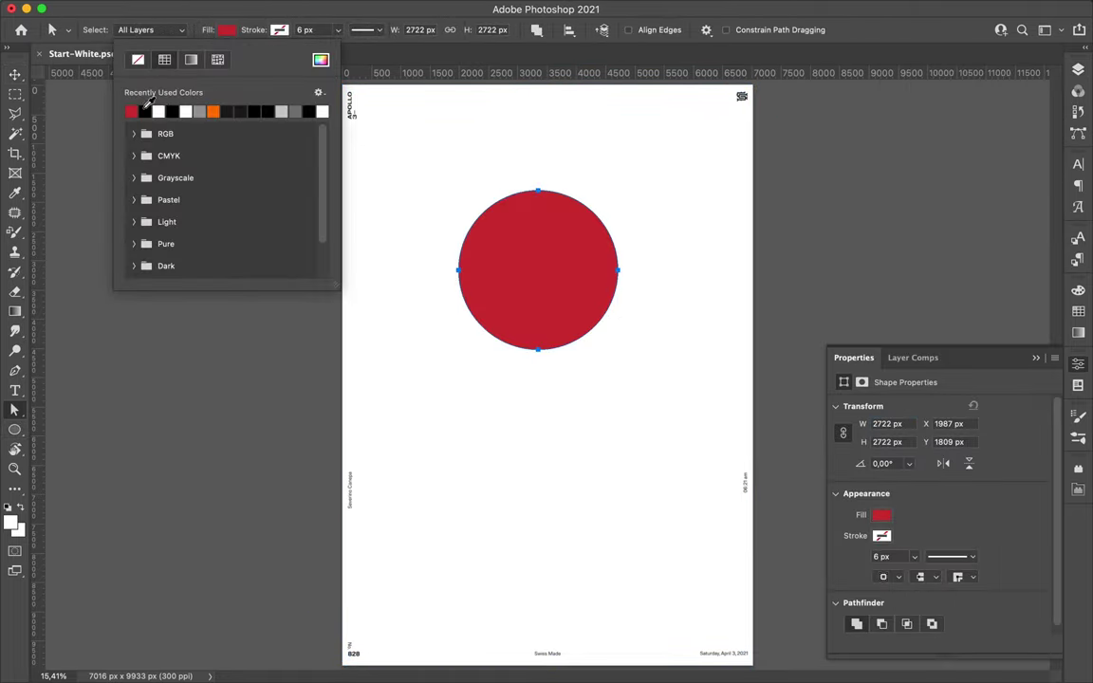
{"action": "key", "text": "Return"}
Nudge the red circle down-right and warp it into an irregular blob.
{"action": "key", "text": "v"}
{"action": "left_click_drag", "start_coordinate": [579, 287], "coordinate": [590, 325]}
{"action": "key", "text": "ctrl+t"}
{"action": "right_click", "coordinate": [593, 323]}
{"action": "left_click", "coordinate": [621, 444]}
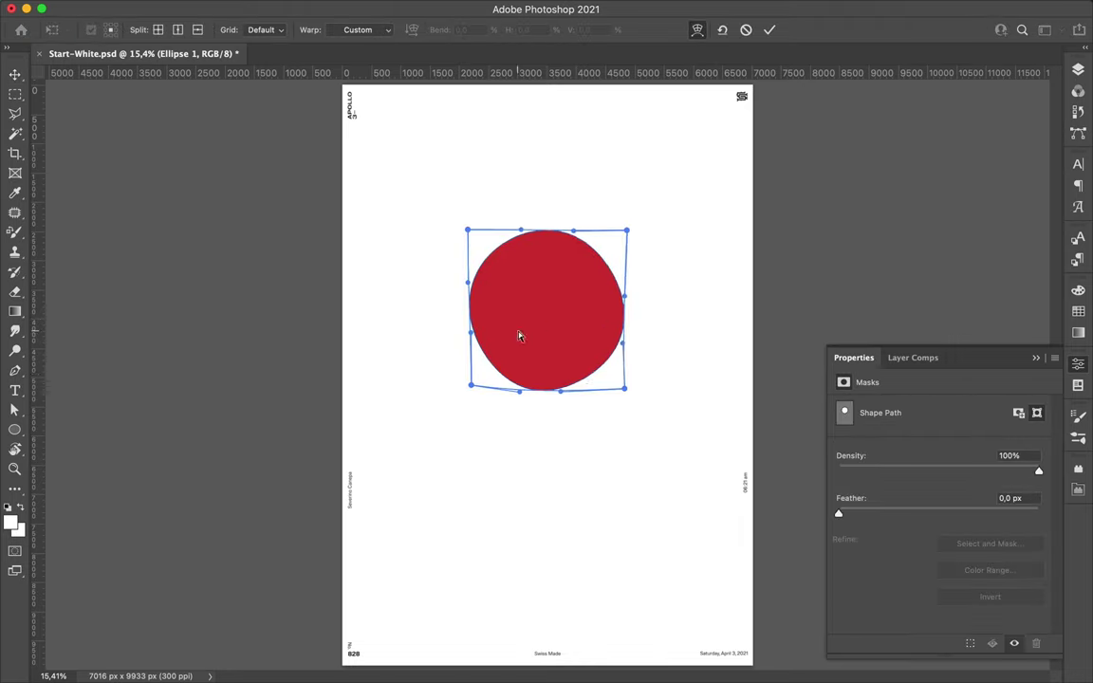
{"action": "key", "text": "Return"}
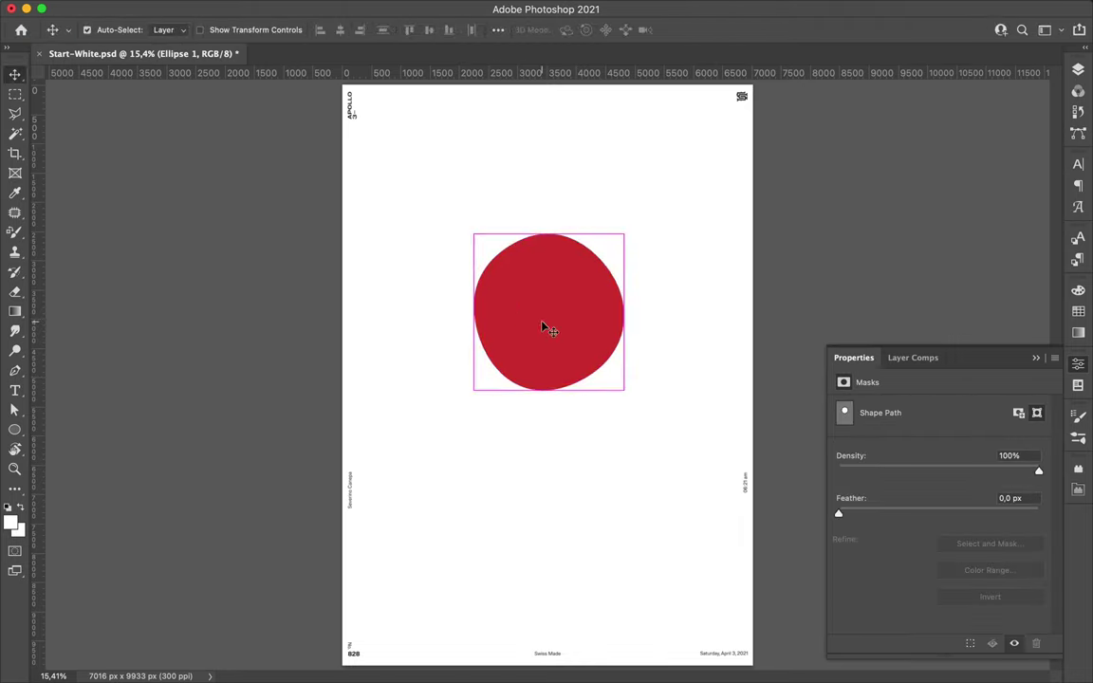
Resize the warped circle and add a new empty Layer 1 for painting.
{"action": "key", "text": "ctrl+t"}
{"action": "mouse_move", "coordinate": [548, 390]}
{"action": "left_mouse_down"}
{"action": "mouse_move", "coordinate": [551, 441]}
{"action": "mouse_move", "coordinate": [543, 350]}
{"action": "left_mouse_up"}
{"action": "key", "text": "Return"}
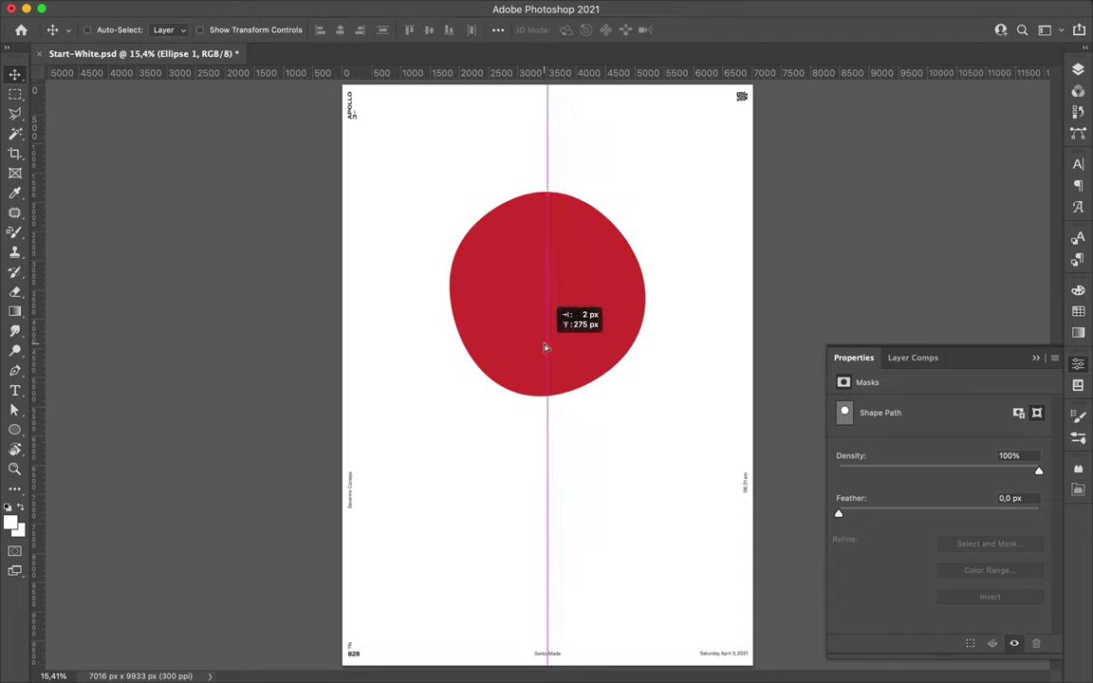
{"action": "key", "text": "ctrl+shift+alt+n"}
{"action": "key", "text": "b"}
{"action": "key", "text": "shift+b"}
{"action": "key", "text": "shift+b"}
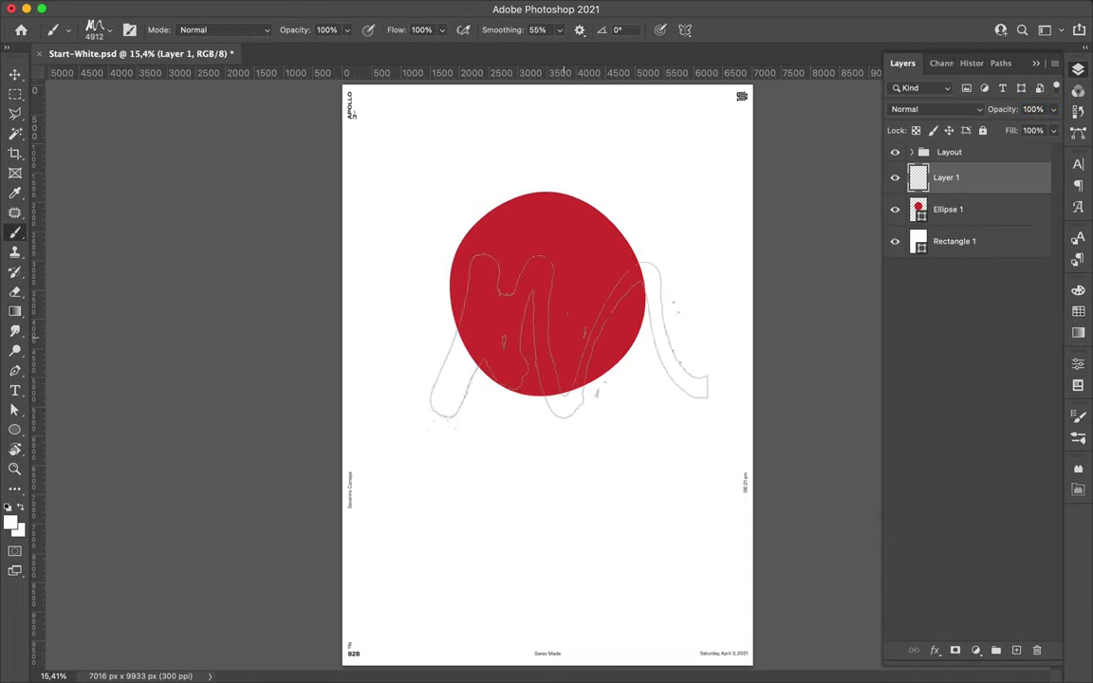
Spray a white zigzag stroke across the circle and a red bar at its top edge.
{"action": "left_click_drag", "start_coordinate": [366, 329], "coordinate": [671, 517]}
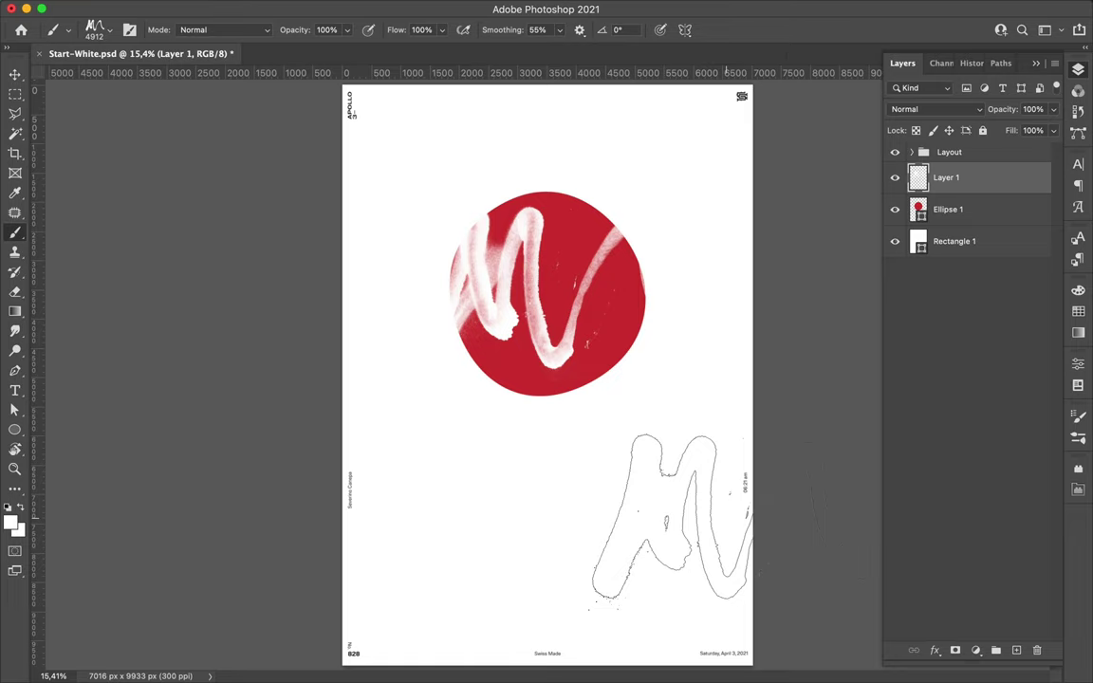
{"action": "right_click", "coordinate": [671, 517]}
{"action": "left_click", "coordinate": [1078, 311]}
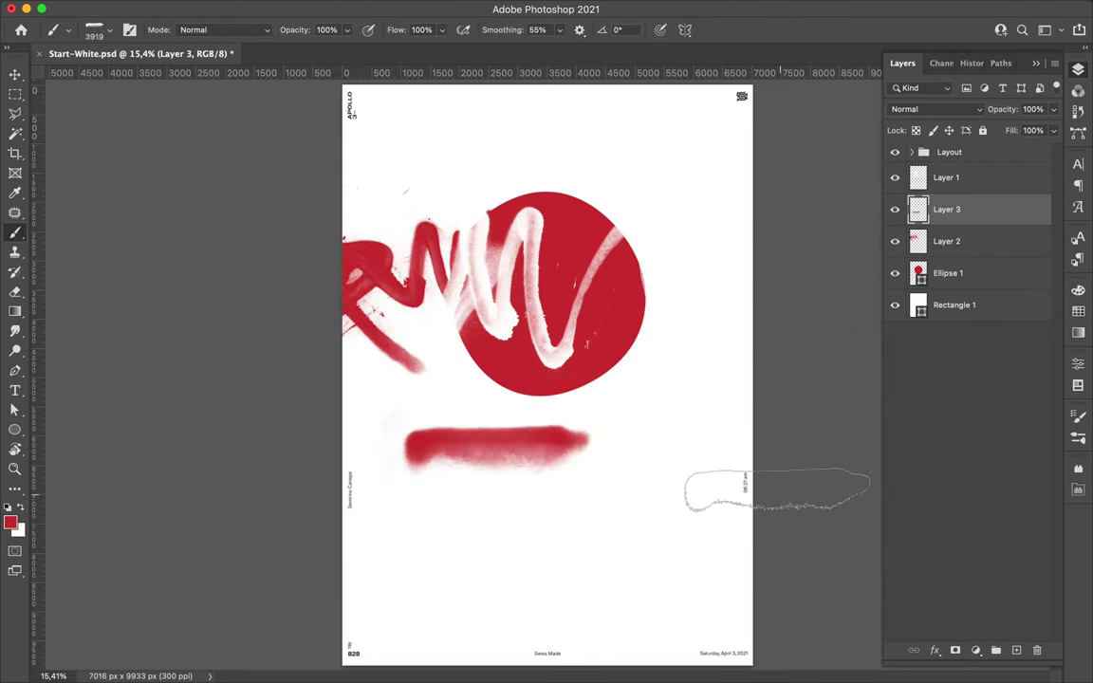
{"action": "mouse_move", "coordinate": [569, 446]}
{"action": "left_mouse_down"}
{"action": "mouse_move", "coordinate": [560, 371]}
{"action": "mouse_move", "coordinate": [621, 176]}
{"action": "left_mouse_up"}
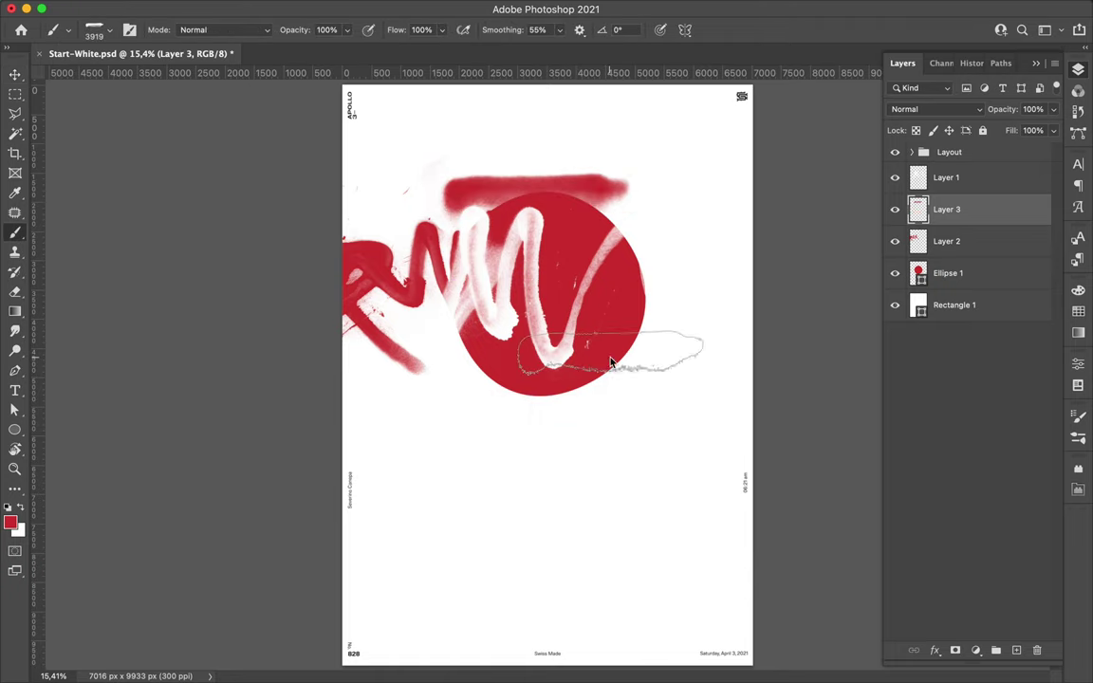
Spatter red speckles around the circle with the WG Dust Particles brush.
{"action": "right_click", "coordinate": [610, 362]}
{"action": "scroll", "coordinate": [716, 474], "scroll_direction": "down", "scroll_amount": 3}
{"action": "left_click", "coordinate": [721, 531]}
{"action": "scroll", "coordinate": [715, 496], "scroll_direction": "down", "scroll_amount": 1}
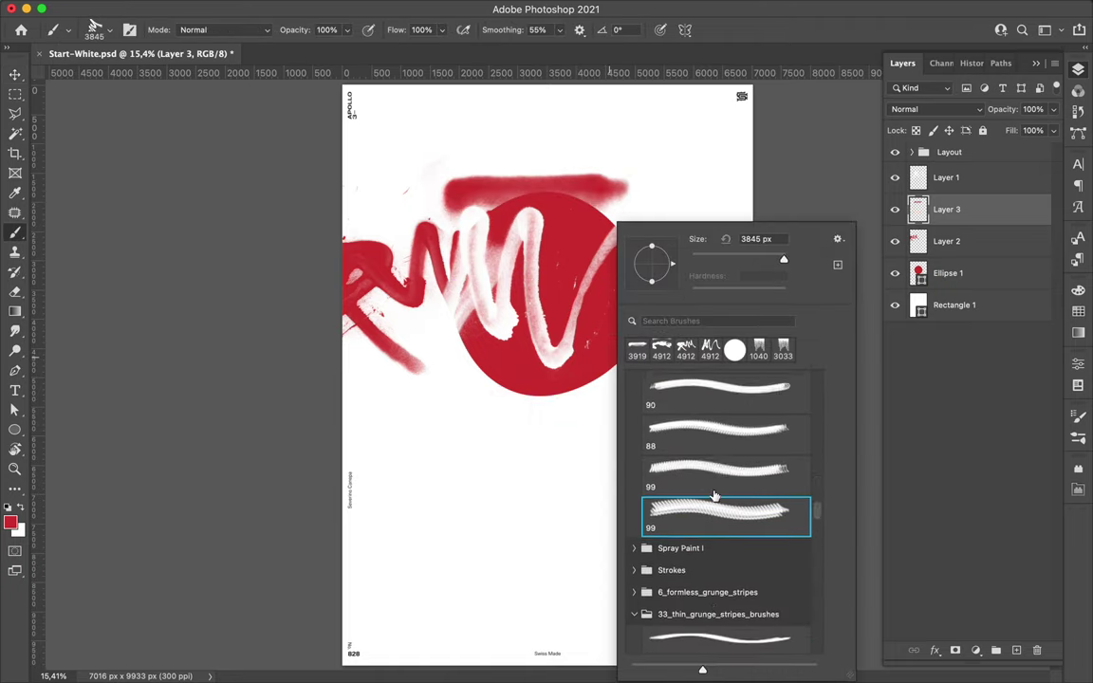
{"action": "scroll", "coordinate": [714, 496], "scroll_direction": "down", "scroll_amount": 3}
{"action": "left_click", "coordinate": [630, 507]}
{"action": "left_click", "coordinate": [711, 578]}
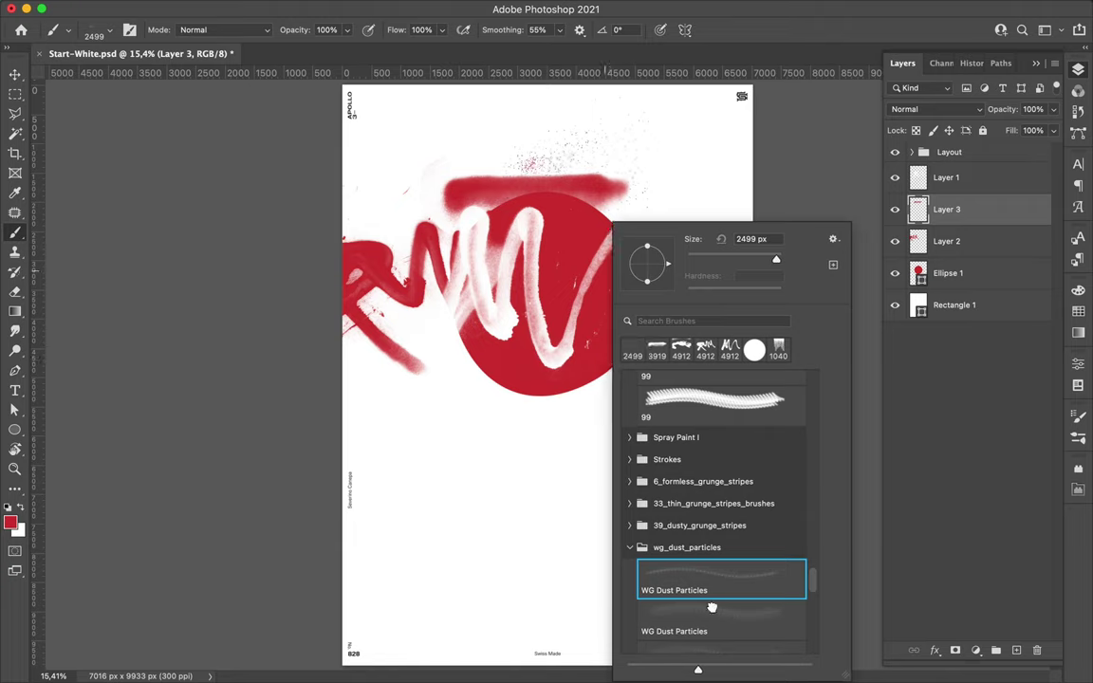
{"action": "right_click", "coordinate": [569, 361]}
{"action": "left_click", "coordinate": [721, 560]}
{"action": "left_click", "coordinate": [570, 313]}
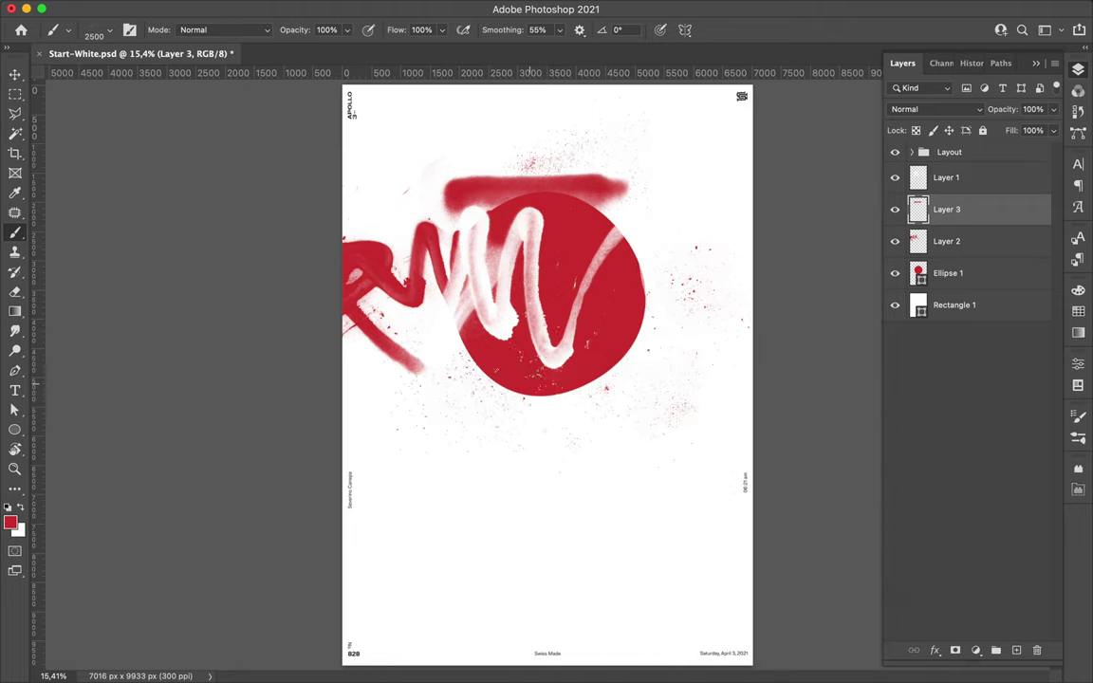
Select the white-stroke layer and swap the foreground and background colours.
{"action": "left_click", "coordinate": [946, 178]}
{"action": "right_click", "coordinate": [551, 213]}
{"action": "double_click", "coordinate": [647, 567]}
{"action": "key", "text": "x"}
{"action": "key", "text": "v"}
{"action": "right_click", "coordinate": [622, 390]}
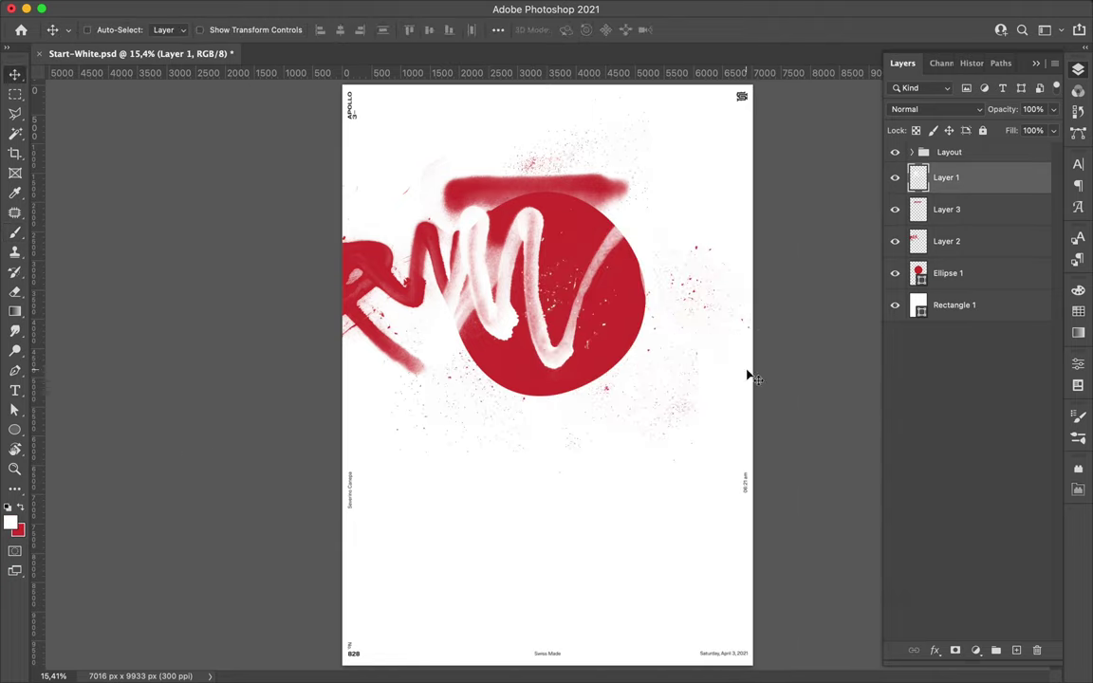
{"action": "key", "text": "Escape"}
{"action": "key", "text": "b"}
{"action": "right_click", "coordinate": [646, 402]}
{"action": "key", "text": "Escape"}
{"action": "key", "text": "v"}
{"action": "scroll", "coordinate": [645, 377], "scroll_direction": "down", "scroll_amount": 2}
Type RED on the poster and scale it up over the circle.
{"action": "key", "text": "t"}
{"action": "left_click", "coordinate": [531, 499]}
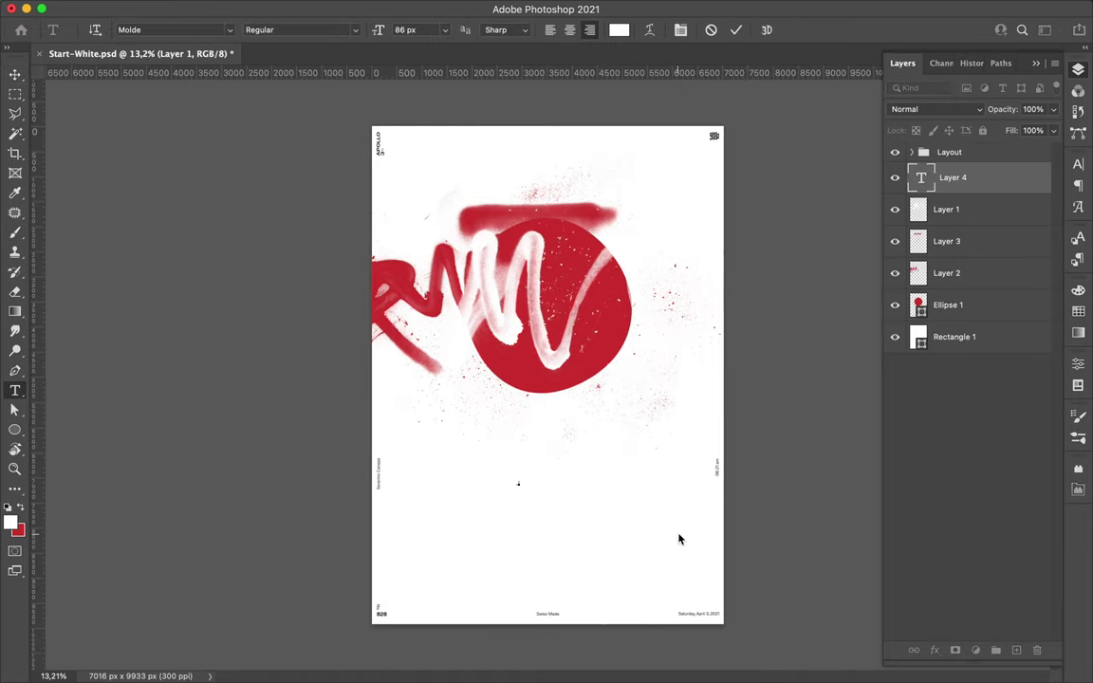
{"action": "type", "text": "RED"}
{"action": "key", "text": "ctrl+t"}
{"action": "left_click_drag", "start_coordinate": [604, 509], "coordinate": [683, 565]}
{"action": "key", "text": "Return"}
Make the RED text black in Dexa Pro Bold.
{"action": "double_click", "coordinate": [920, 177]}
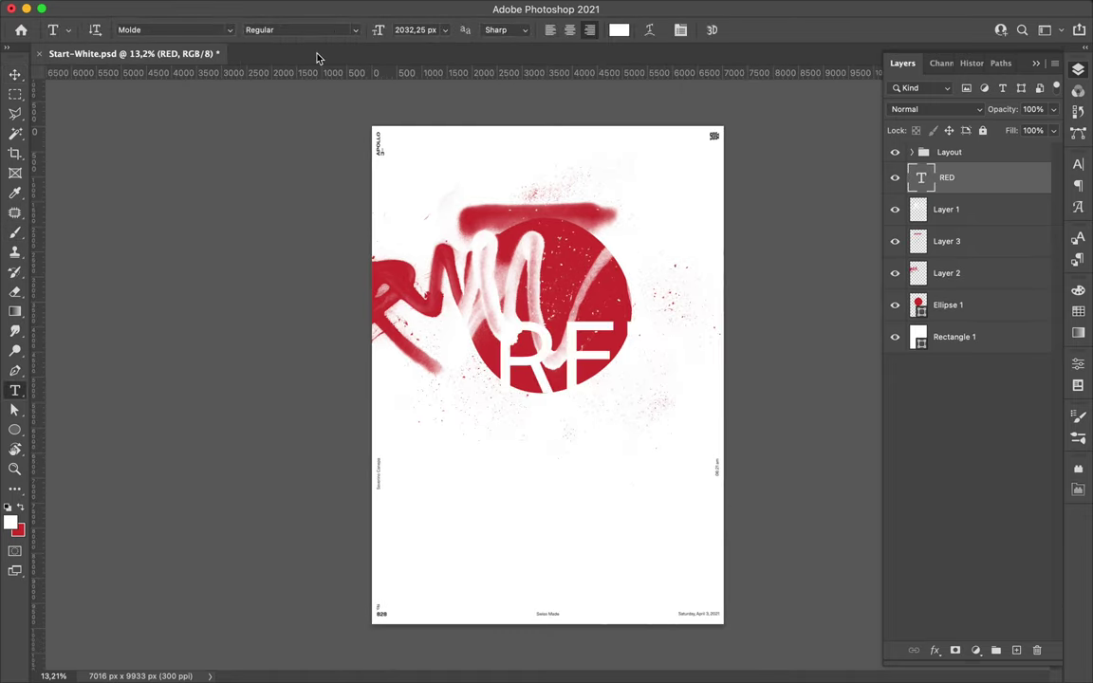
{"action": "left_click", "coordinate": [1078, 311]}
{"action": "left_click", "coordinate": [922, 321]}
{"action": "left_click", "coordinate": [1078, 164]}
{"action": "left_click", "coordinate": [930, 186]}
{"action": "type", "text": "dexa"}
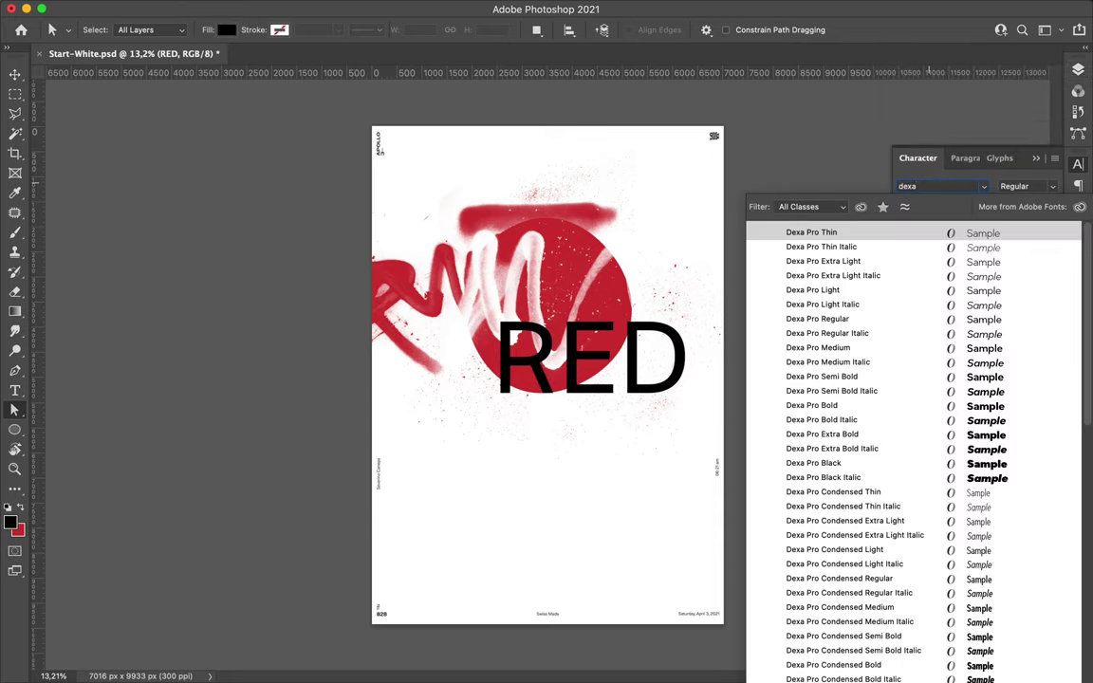
{"action": "left_click", "coordinate": [812, 405]}
{"action": "left_click", "coordinate": [773, 8]}
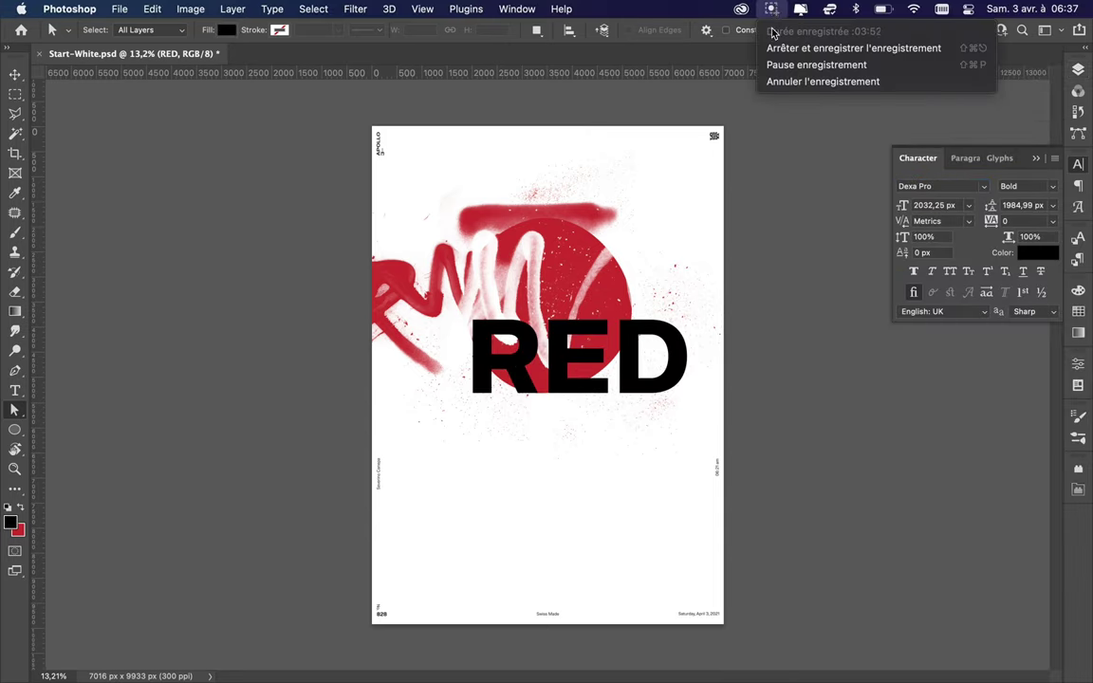
Move RED to the lower right, then duplicate it and retype the copy as DOT.
{"action": "key", "text": "v"}
{"action": "mouse_move", "coordinate": [598, 414]}
{"action": "left_mouse_down"}
{"action": "mouse_move", "coordinate": [653, 419]}
{"action": "mouse_move", "coordinate": [456, 517]}
{"action": "mouse_move", "coordinate": [470, 529]}
{"action": "left_mouse_up"}
{"action": "key", "text": "l"}
{"action": "key", "text": "F7"}
{"action": "key", "text": "ctrl+j"}
{"action": "key", "text": "v"}
{"action": "double_click", "coordinate": [457, 517]}
{"action": "type", "text": "DOT"}
{"action": "key", "text": "ctrl+Return"}
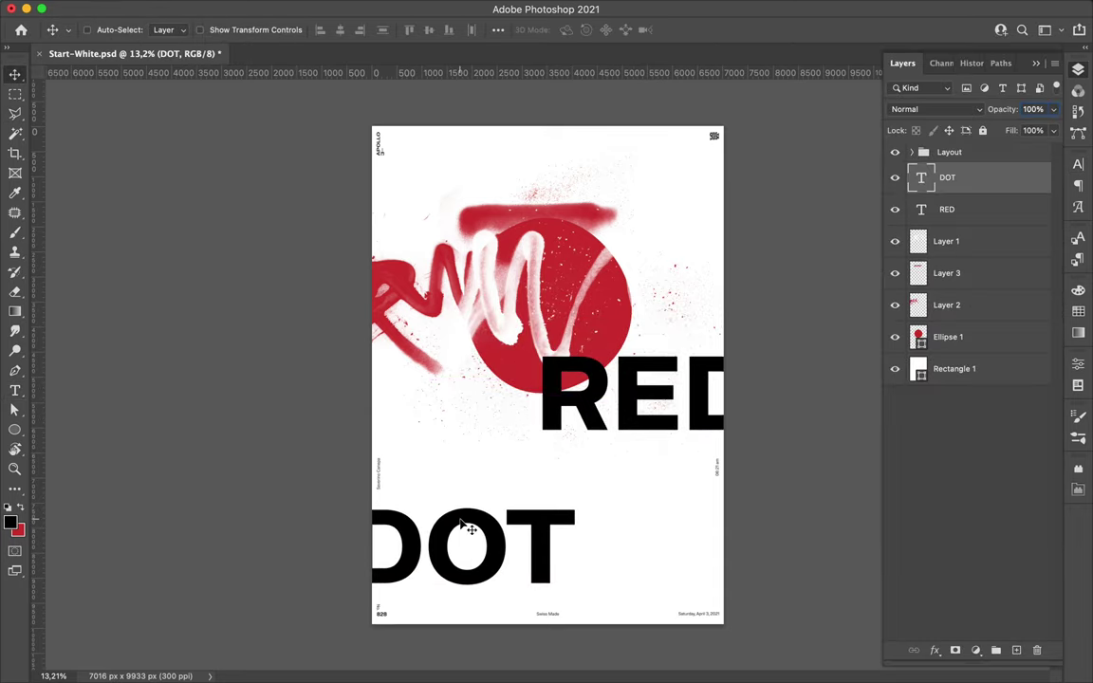
Keep hidden text backups, rasterize RED and cut a triangular R piece onto its own layer.
{"action": "left_click", "coordinate": [993, 206], "text": "shift"}
{"action": "left_click_drag", "start_coordinate": [948, 209], "coordinate": [949, 261]}
{"action": "right_click", "coordinate": [958, 209]}
{"action": "left_click", "coordinate": [815, 410]}
{"action": "key", "text": "l"}
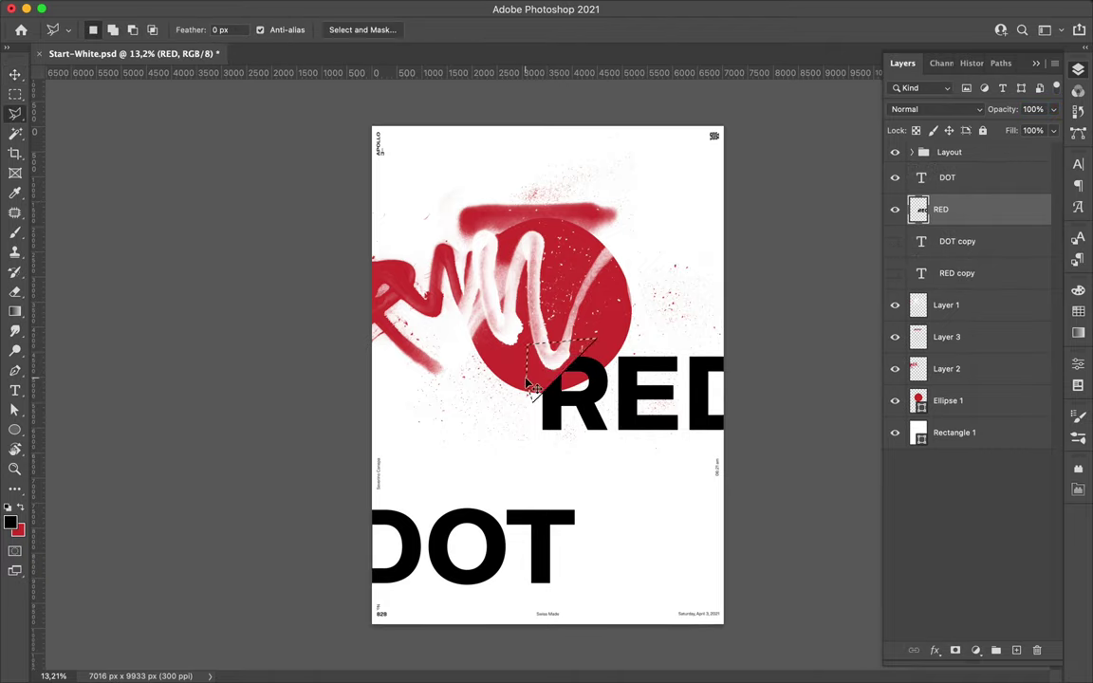
{"action": "key", "text": "ctrl+j"}
{"action": "key", "text": "v"}
{"action": "left_click_drag", "start_coordinate": [531, 384], "coordinate": [409, 218]}
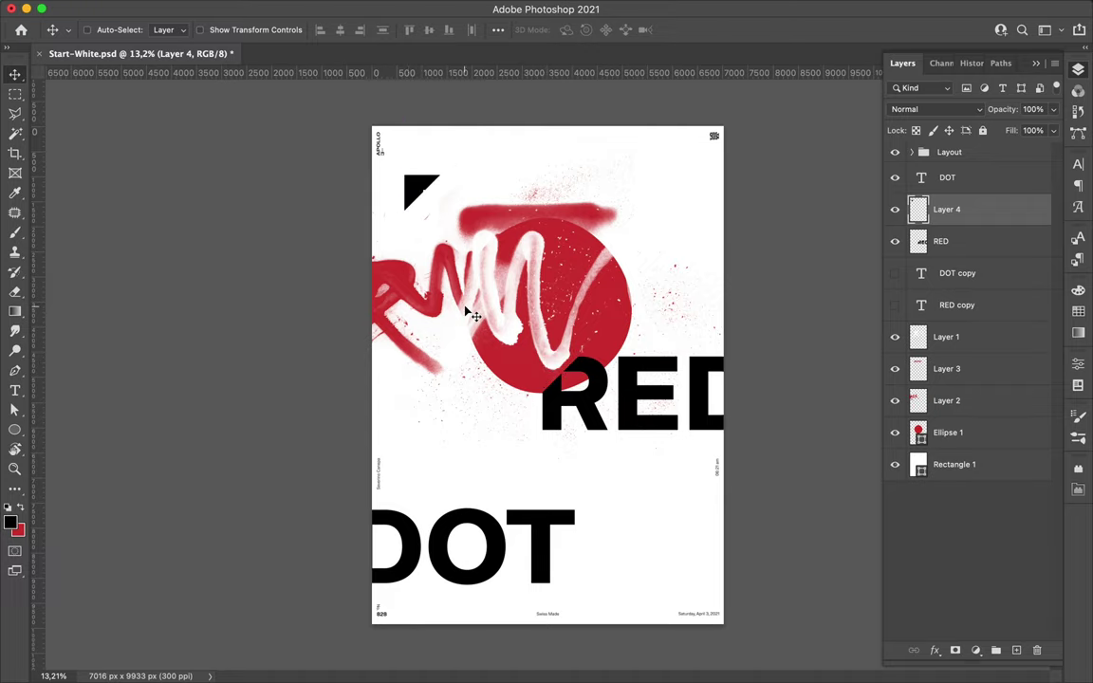
Rasterize DOT and slice a piece of its T onto a new, rotated layer.
{"action": "left_click", "coordinate": [986, 180]}
{"action": "right_click", "coordinate": [987, 181]}
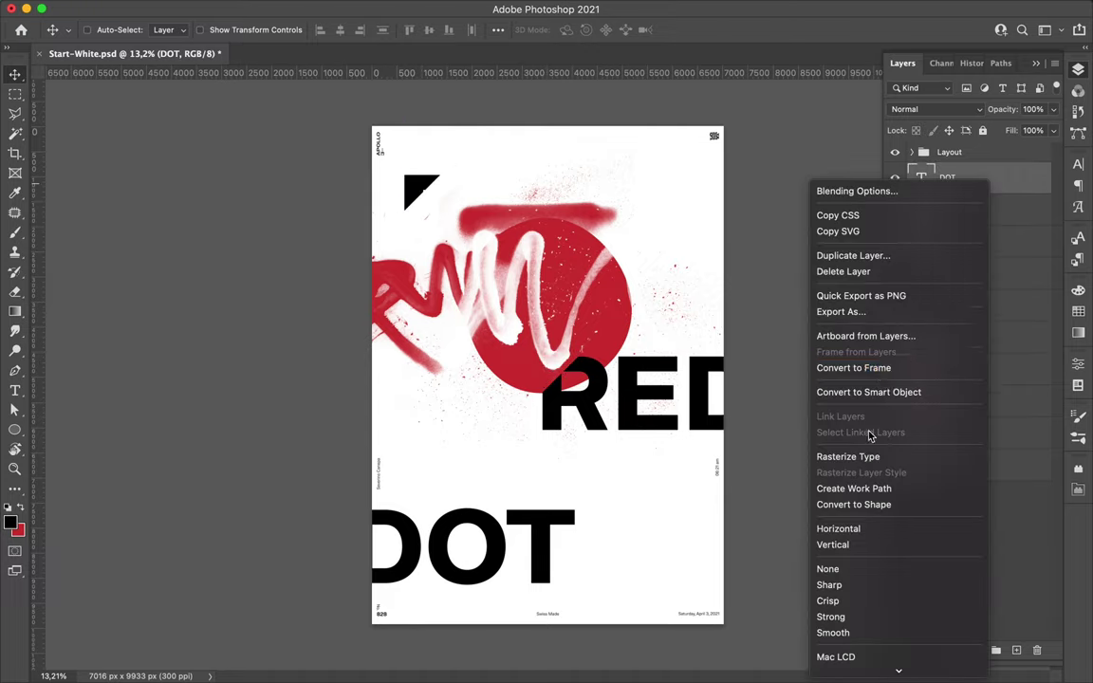
{"action": "left_click", "coordinate": [837, 454]}
{"action": "key", "text": "l"}
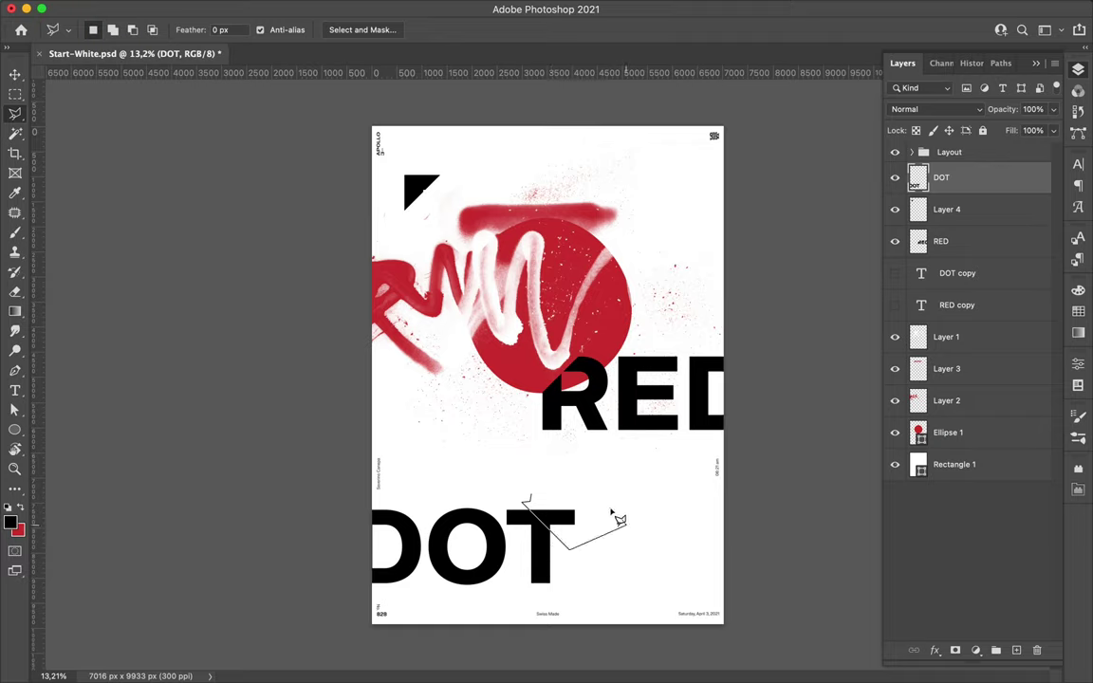
{"action": "key", "text": "ctrl+j"}
{"action": "key", "text": "v"}
{"action": "left_click_drag", "start_coordinate": [565, 517], "coordinate": [621, 551]}
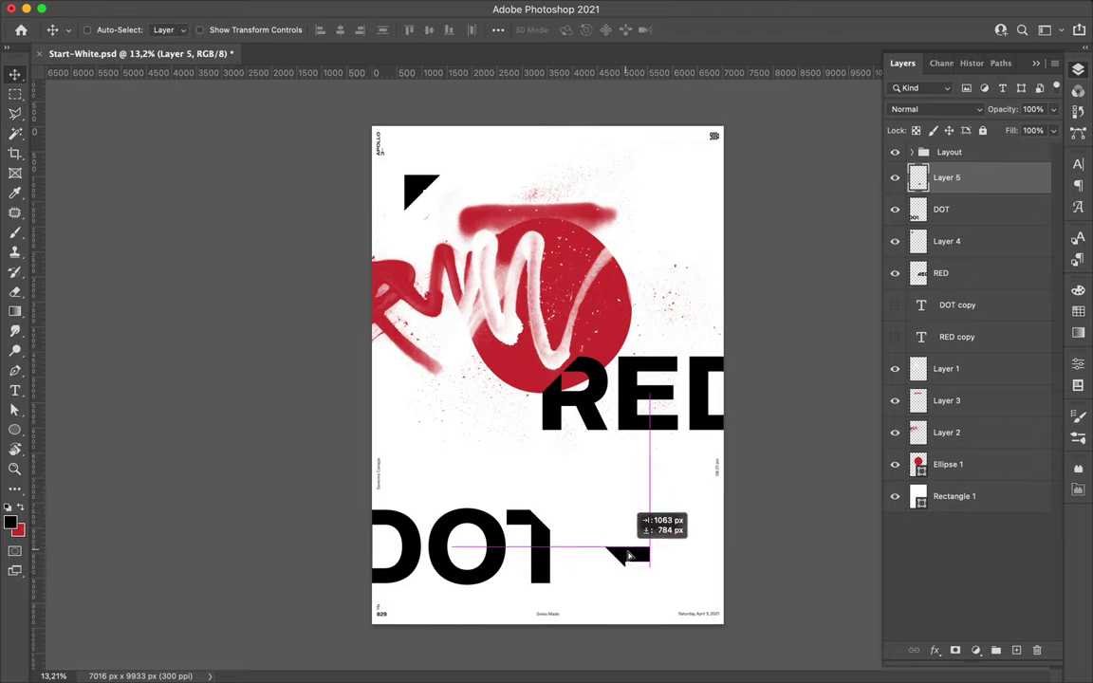
{"action": "key", "text": "ctrl+t"}
{"action": "left_click_drag", "start_coordinate": [593, 508], "coordinate": [631, 494]}
{"action": "key", "text": "Return"}
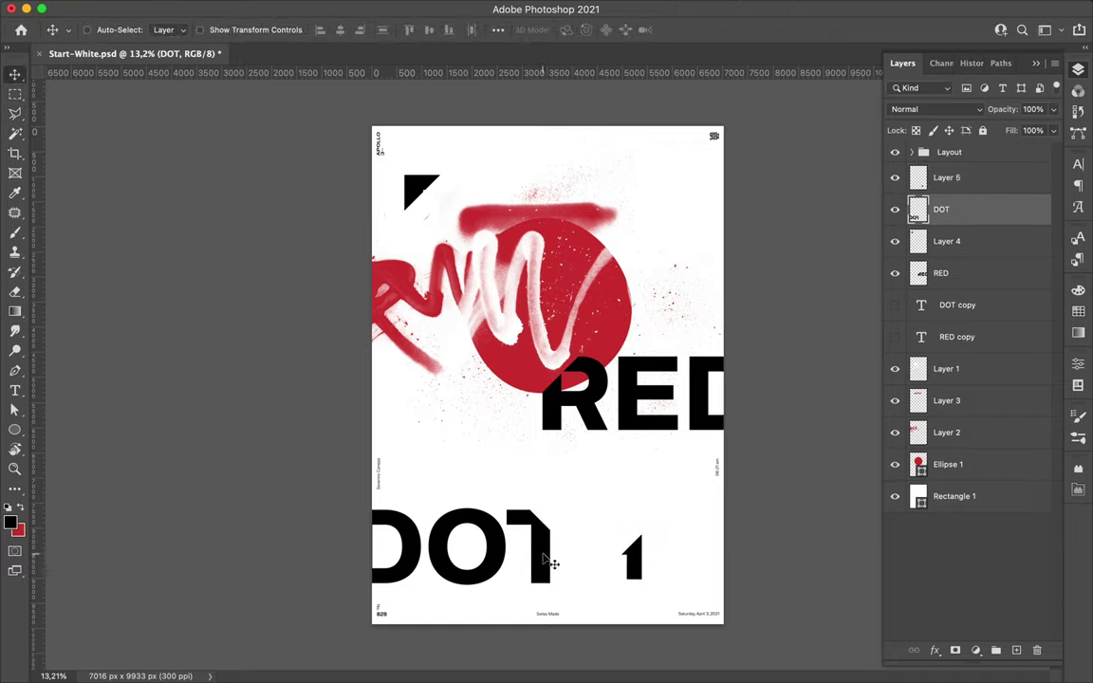
Move DOT up beneath RED and rotate the slice into place beside it.
{"action": "left_click_drag", "start_coordinate": [541, 559], "coordinate": [545, 487]}
{"action": "left_click_drag", "start_coordinate": [634, 562], "coordinate": [675, 560]}
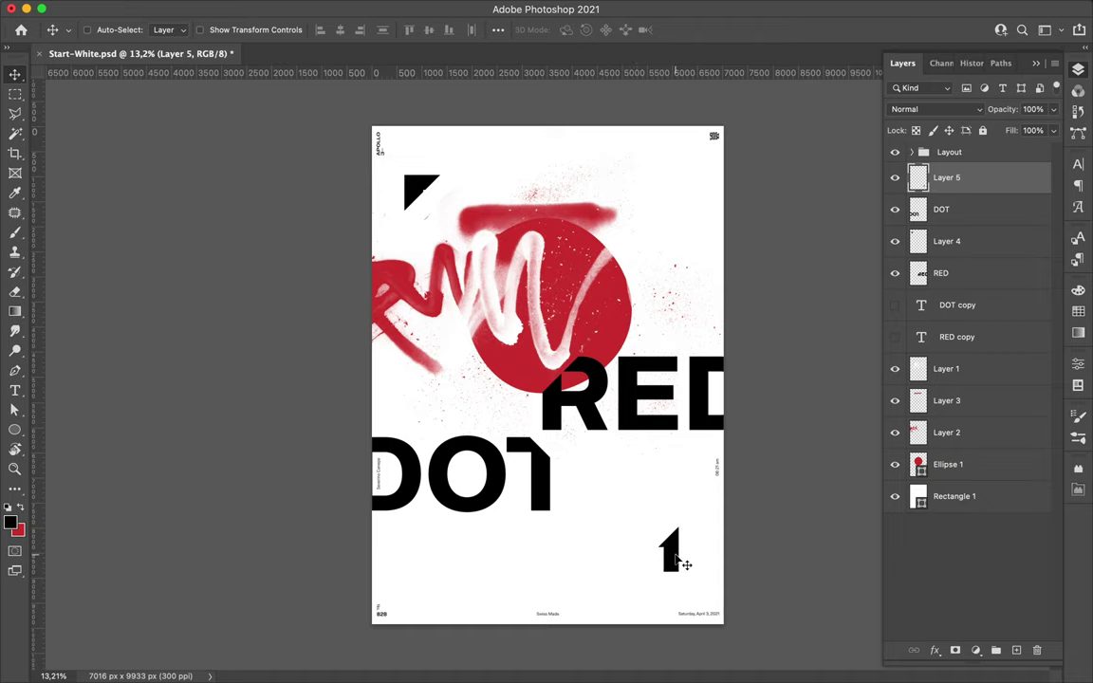
{"action": "key", "text": "ctrl+0"}
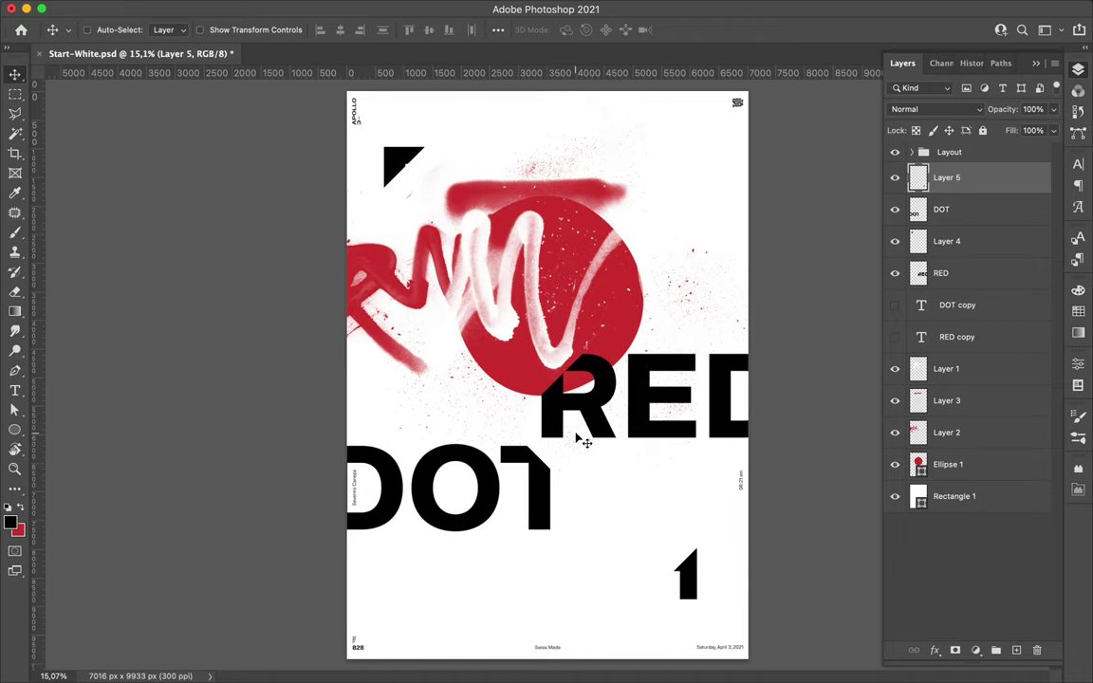
{"action": "key", "text": "ctrl+t"}
{"action": "left_click_drag", "start_coordinate": [707, 600], "coordinate": [690, 580]}
{"action": "key", "text": "Return"}
{"action": "mouse_move", "coordinate": [623, 576]}
{"action": "left_mouse_down"}
{"action": "mouse_move", "coordinate": [639, 471]}
{"action": "mouse_move", "coordinate": [565, 509]}
{"action": "left_mouse_up"}
Browse the paint brush presets.
{"action": "scroll", "coordinate": [566, 457], "scroll_direction": "up", "scroll_amount": 5}
{"action": "scroll", "coordinate": [607, 483], "scroll_direction": "down", "scroll_amount": 2}
{"action": "scroll", "coordinate": [646, 514], "scroll_direction": "down", "scroll_amount": 4}
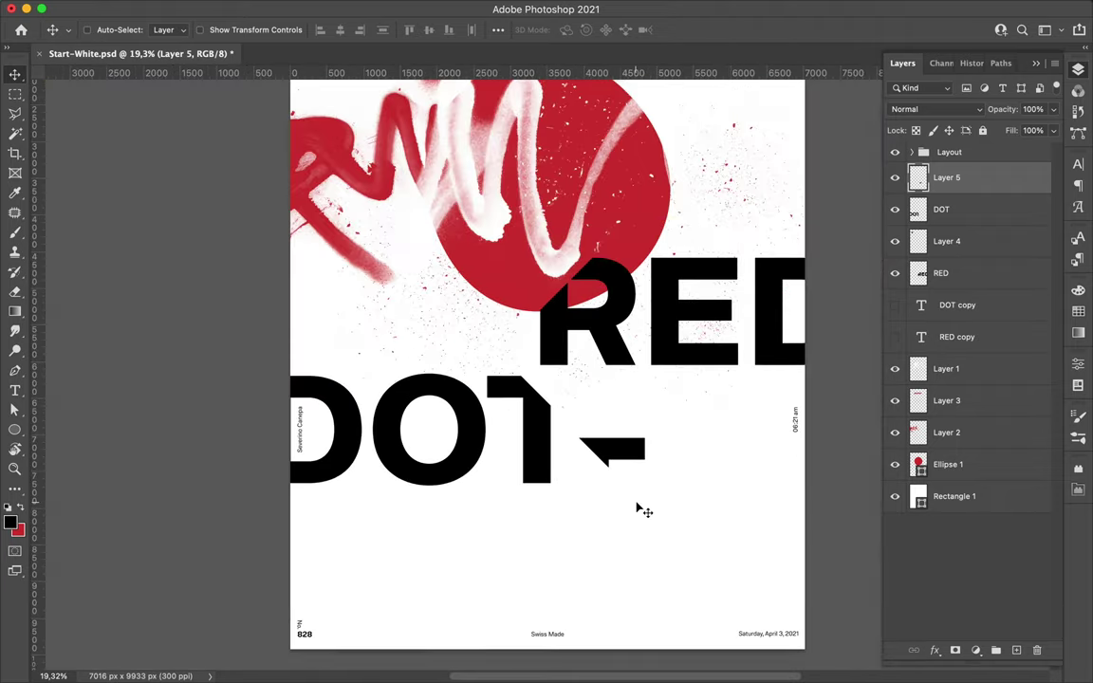
{"action": "scroll", "coordinate": [645, 510], "scroll_direction": "down", "scroll_amount": 2}
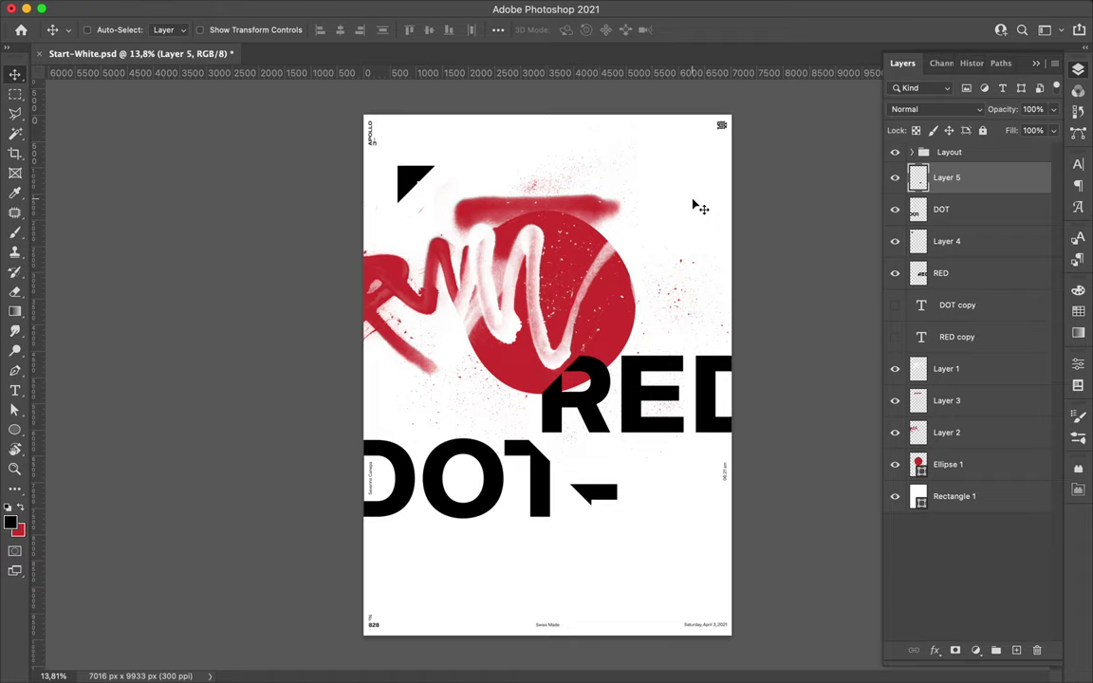
{"action": "key", "text": "b"}
{"action": "right_click", "coordinate": [598, 297]}
Spray a black scribble over DOT on a new layer.
{"action": "scroll", "coordinate": [693, 385], "scroll_direction": "up", "scroll_amount": 3}
{"action": "scroll", "coordinate": [692, 386], "scroll_direction": "up", "scroll_amount": 2}
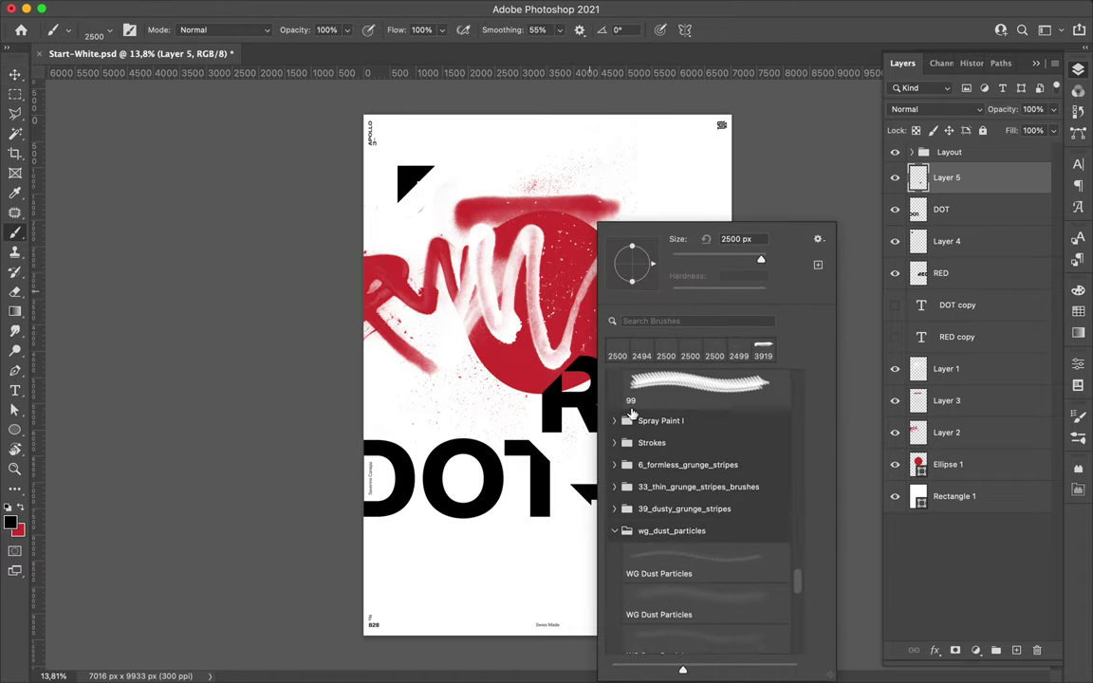
{"action": "scroll", "coordinate": [693, 385], "scroll_direction": "up", "scroll_amount": 2}
{"action": "key", "text": "Return"}
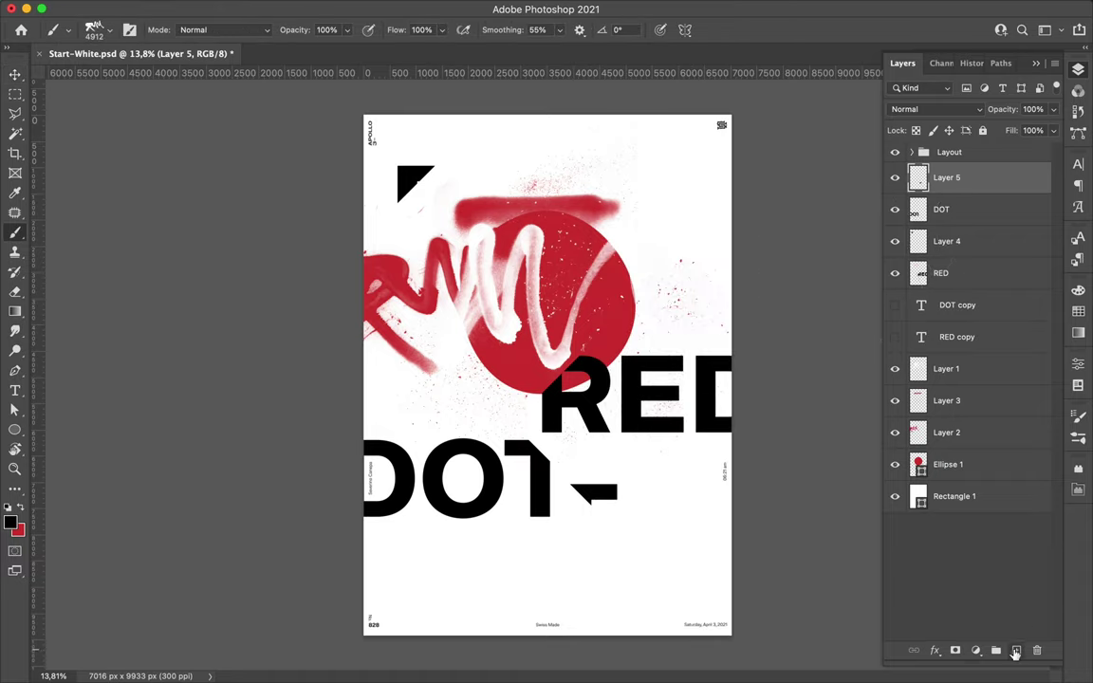
{"action": "left_click", "coordinate": [1016, 650]}
{"action": "left_click_drag", "start_coordinate": [417, 446], "coordinate": [332, 460]}
{"action": "key", "text": "v"}
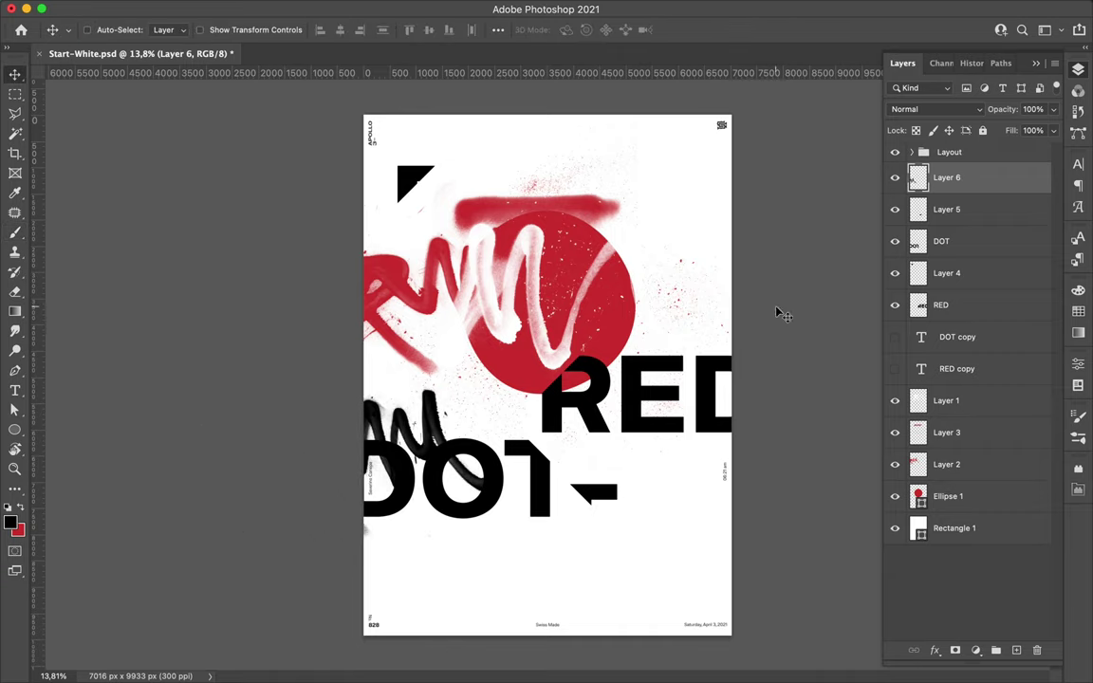
Add POSTER text at the top of the poster and scale it up large.
{"action": "key", "text": "t"}
{"action": "left_click", "coordinate": [489, 147]}
{"action": "type", "text": "POSTER."}
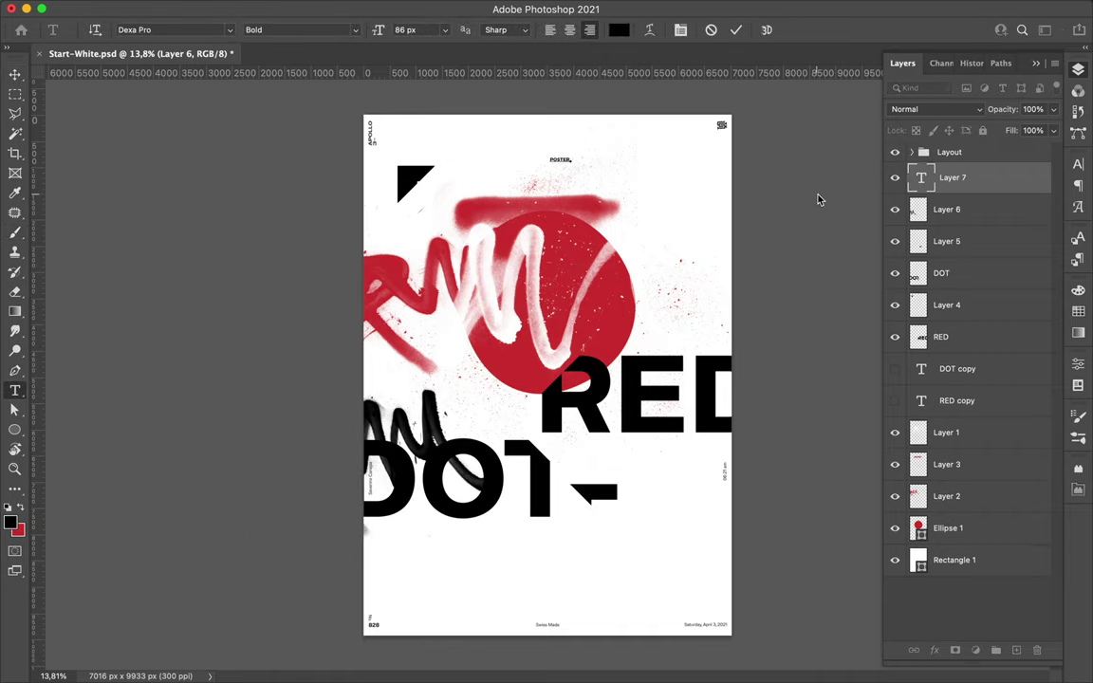
{"action": "key", "text": "ctrl+Return"}
{"action": "key", "text": "ctrl+t"}
{"action": "mouse_move", "coordinate": [573, 166]}
{"action": "left_mouse_down"}
{"action": "mouse_move", "coordinate": [692, 182]}
{"action": "mouse_move", "coordinate": [669, 227]}
{"action": "mouse_move", "coordinate": [494, 360]}
{"action": "left_mouse_up"}
{"action": "key", "text": "Return"}
Retype the duplicated POSTER text as #828.
{"action": "double_click", "coordinate": [493, 359]}
{"action": "key", "text": "ctrl+a"}
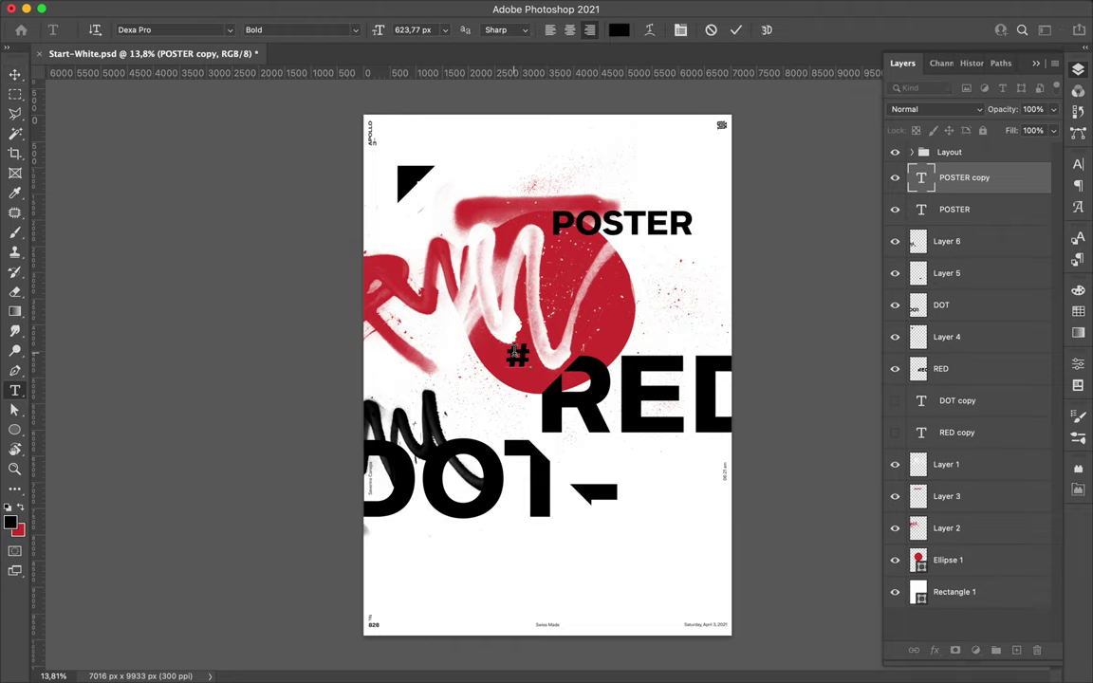
{"action": "type", "text": "#828"}
{"action": "key", "text": "ctrl+Return"}
{"action": "key", "text": "v"}
Give both POSTER and #828 tracking 200 and Semi Bold weight.
{"action": "left_click", "coordinate": [955, 209], "text": "shift"}
{"action": "left_click", "coordinate": [1078, 163]}
{"action": "left_click", "coordinate": [1020, 182]}
{"action": "left_click", "coordinate": [949, 249]}
{"action": "left_click", "coordinate": [1020, 186]}
{"action": "left_click", "coordinate": [945, 270]}
{"action": "left_click", "coordinate": [955, 205]}
{"action": "scroll", "coordinate": [954, 205], "scroll_direction": "down", "scroll_amount": 5}
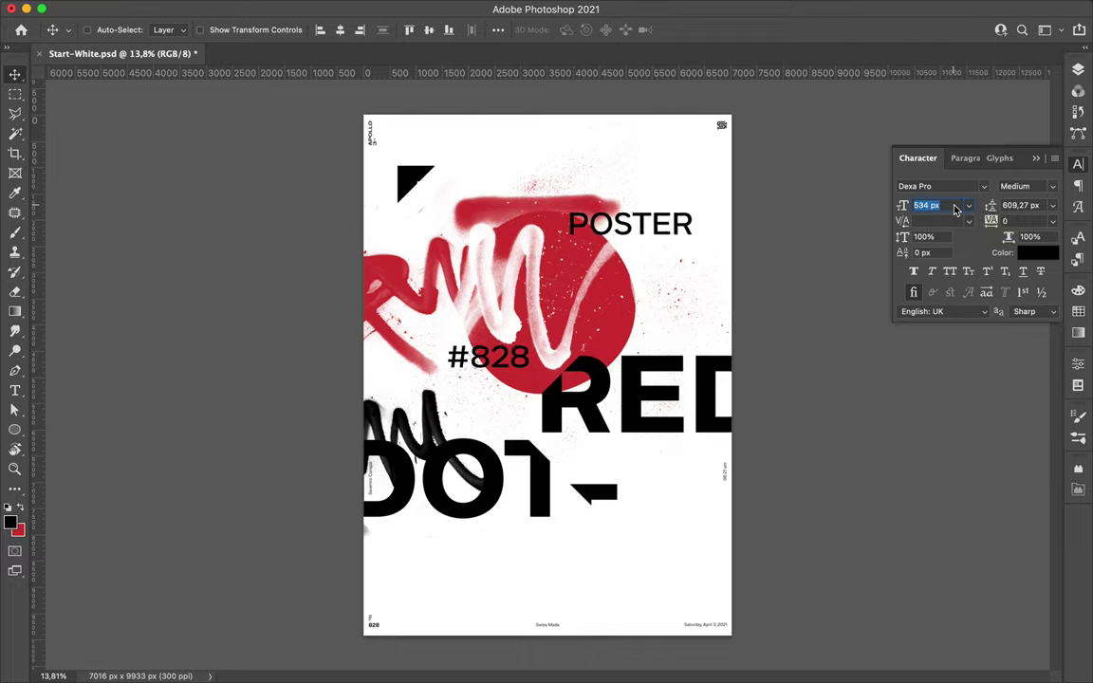
{"action": "scroll", "coordinate": [952, 205], "scroll_direction": "down", "scroll_amount": 2}
{"action": "key", "text": "Tab"}
{"action": "key", "text": "Tab"}
{"action": "key", "text": "Tab"}
{"action": "type", "text": "200"}
{"action": "key", "text": "Return"}
{"action": "left_click", "coordinate": [1020, 186]}
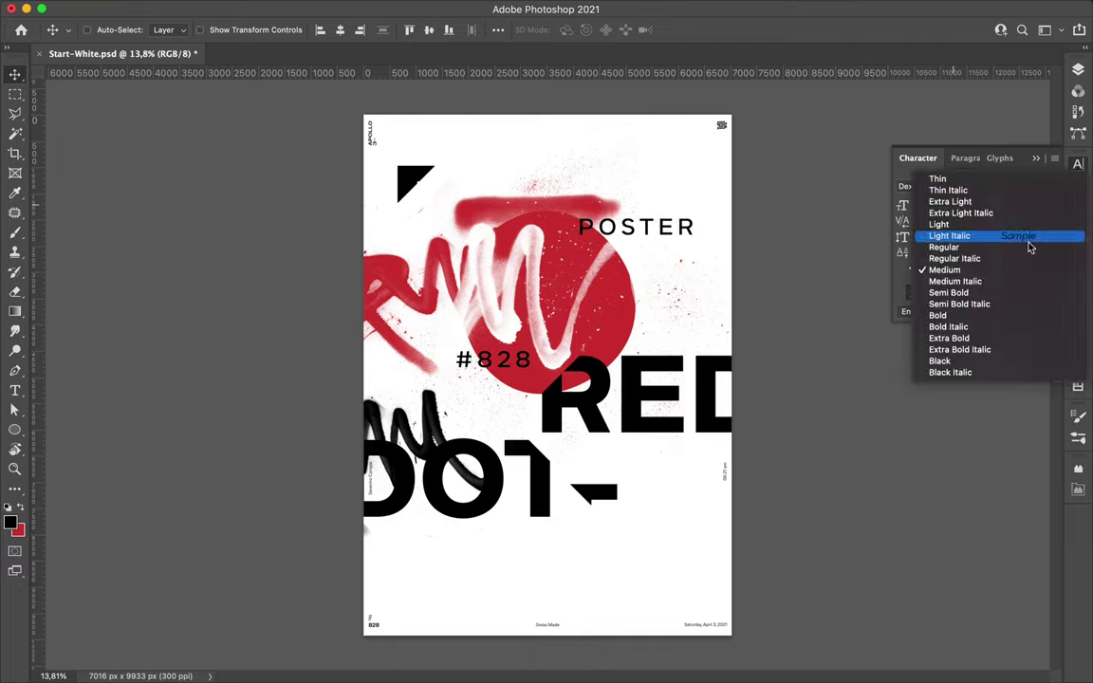
{"action": "left_click", "coordinate": [949, 303]}
Colour #828 white and move it onto the red circle.
{"action": "left_click", "coordinate": [1038, 252]}
{"action": "left_click", "coordinate": [581, 396]}
{"action": "key", "text": "Return"}
{"action": "mouse_move", "coordinate": [520, 366]}
{"action": "left_mouse_down"}
{"action": "mouse_move", "coordinate": [544, 365]}
{"action": "mouse_move", "coordinate": [504, 364]}
{"action": "left_mouse_up"}
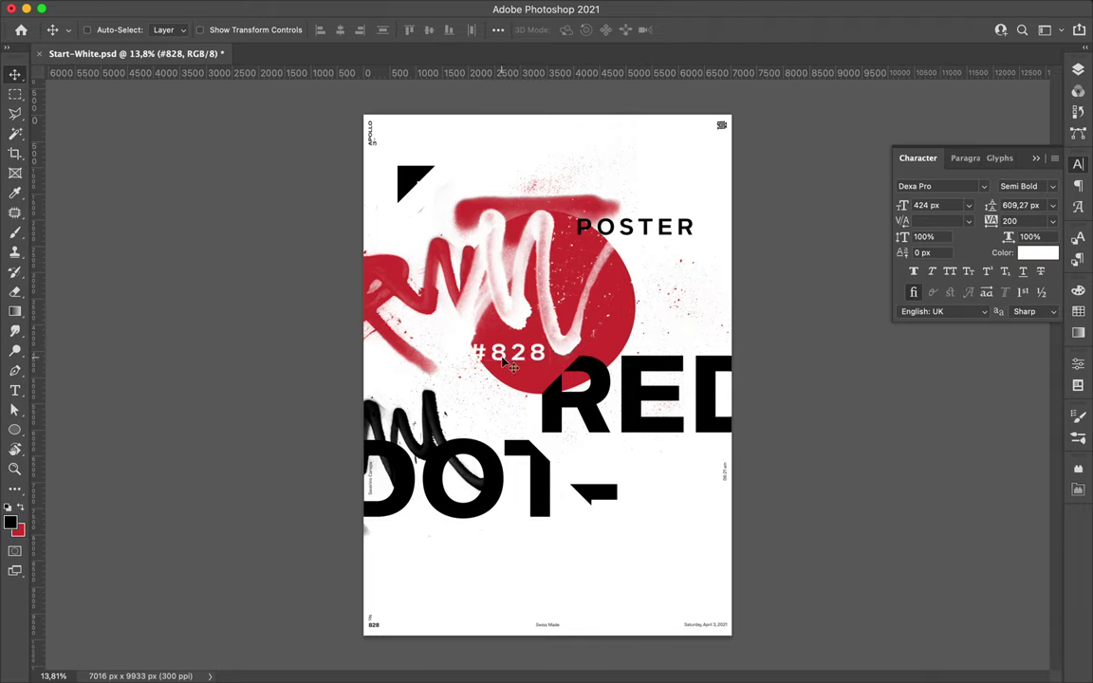
{"action": "left_click", "coordinate": [641, 237]}
Set the POSTER text colour to the red sampled from the circle.
{"action": "left_click", "coordinate": [1038, 253]}
{"action": "left_click", "coordinate": [898, 329]}
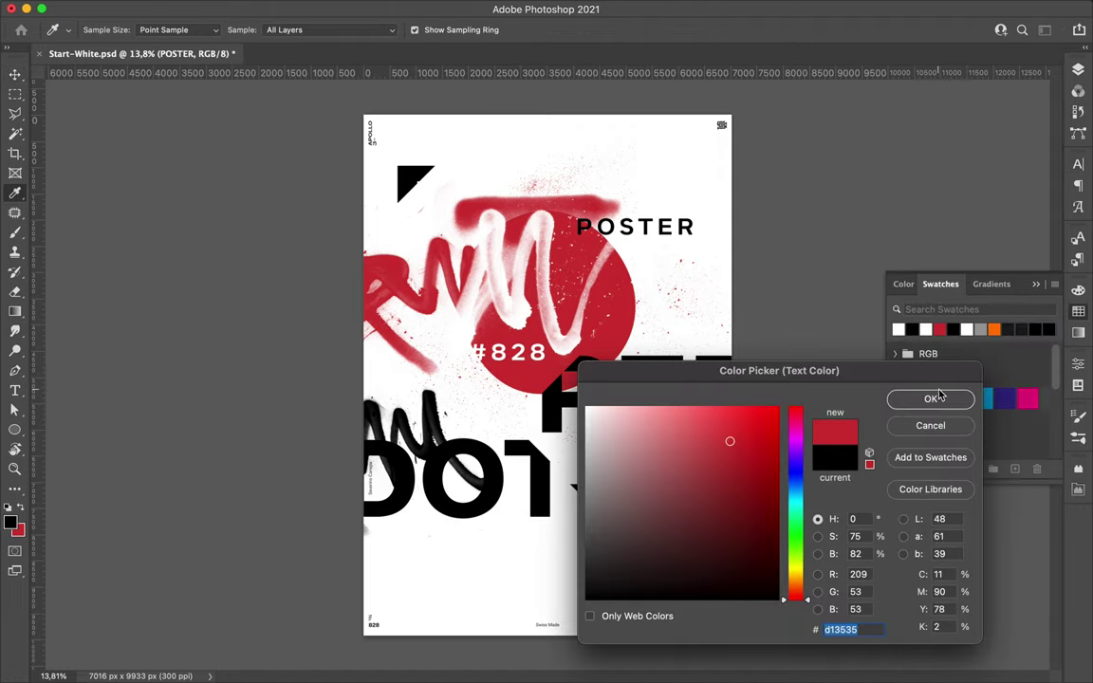
{"action": "key", "text": "Return"}
Shrink the POSTER text with Free Transform and shift it slightly right.
{"action": "key", "text": "ctrl+t"}
{"action": "left_click_drag", "start_coordinate": [695, 238], "coordinate": [659, 233]}
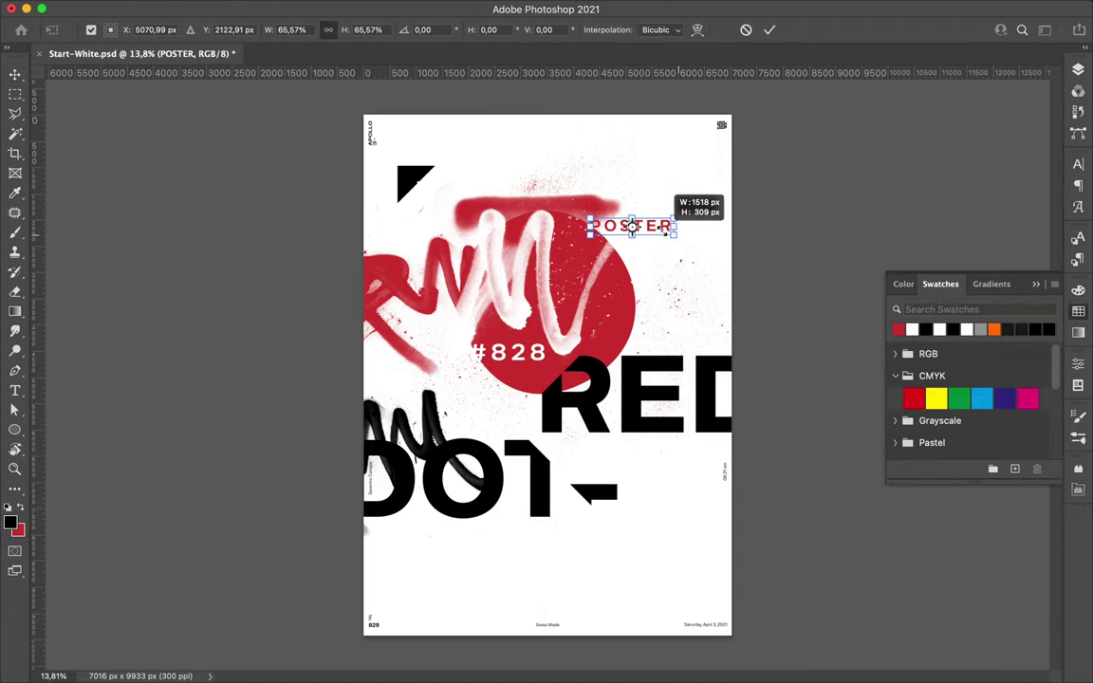
{"action": "key", "text": "Return"}
{"action": "left_click", "coordinate": [1077, 163]}
{"action": "left_click_drag", "start_coordinate": [655, 232], "coordinate": [672, 233]}
Enlarge the #828 label and reposition the POSTER text beside the red bar.
{"action": "left_click", "coordinate": [513, 353], "text": "ctrl"}
{"action": "key", "text": "ctrl+t"}
{"action": "left_click_drag", "start_coordinate": [548, 364], "coordinate": [576, 374]}
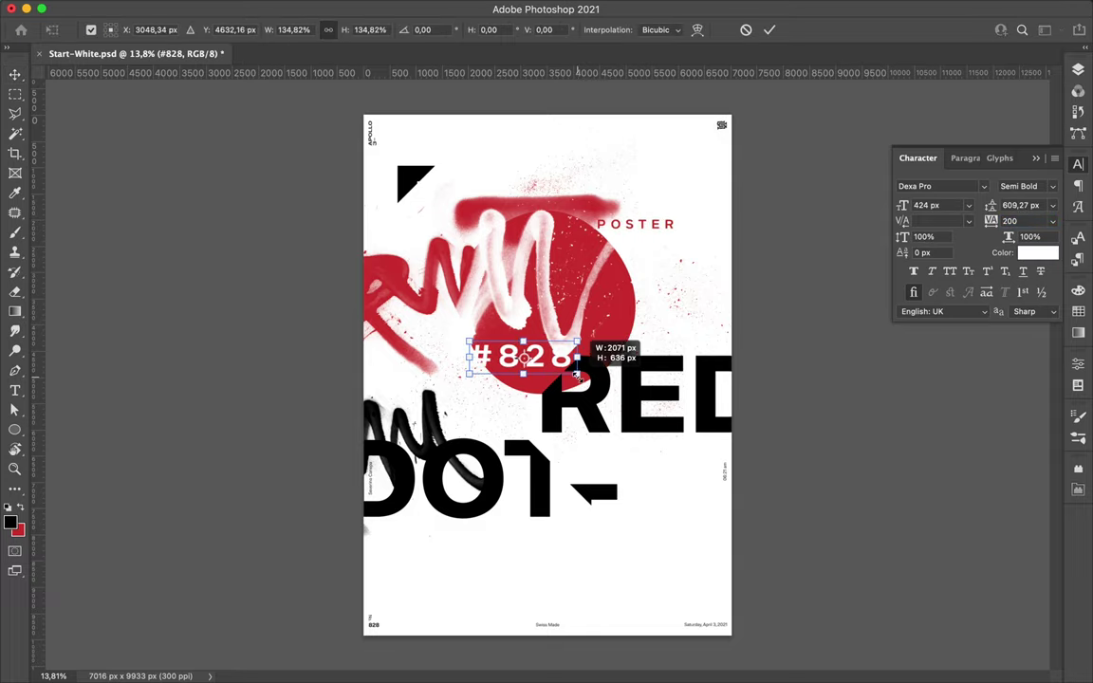
{"action": "key", "text": "Return"}
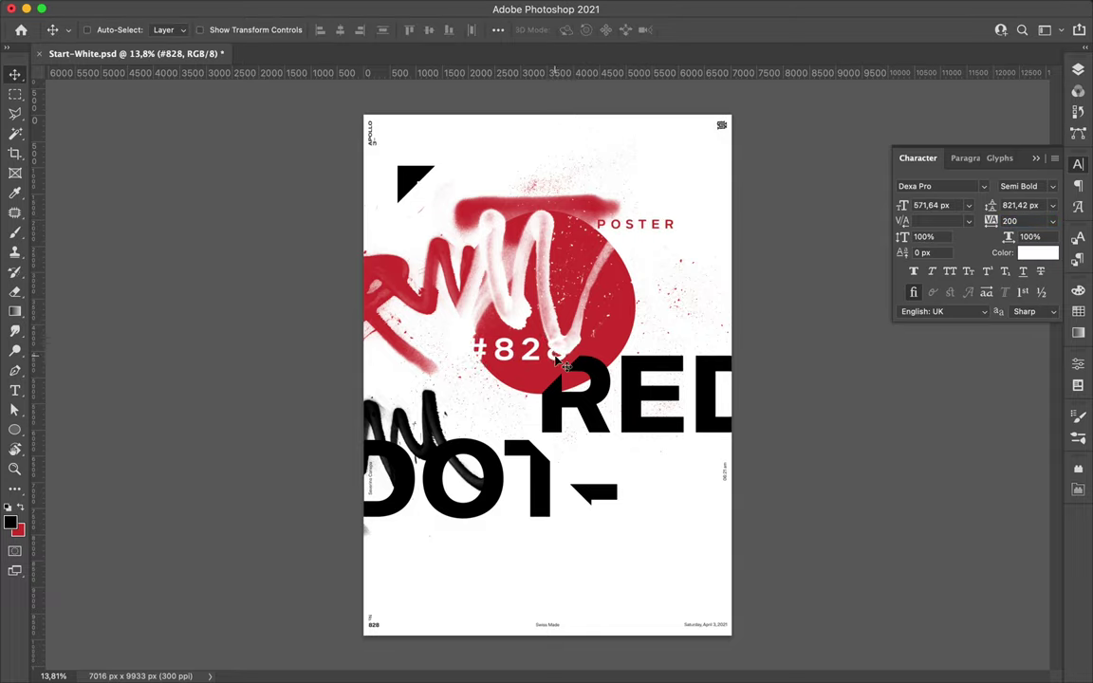
{"action": "mouse_move", "coordinate": [651, 231]}
{"action": "left_mouse_down"}
{"action": "mouse_move", "coordinate": [431, 235]}
{"action": "mouse_move", "coordinate": [641, 229]}
{"action": "left_mouse_up"}
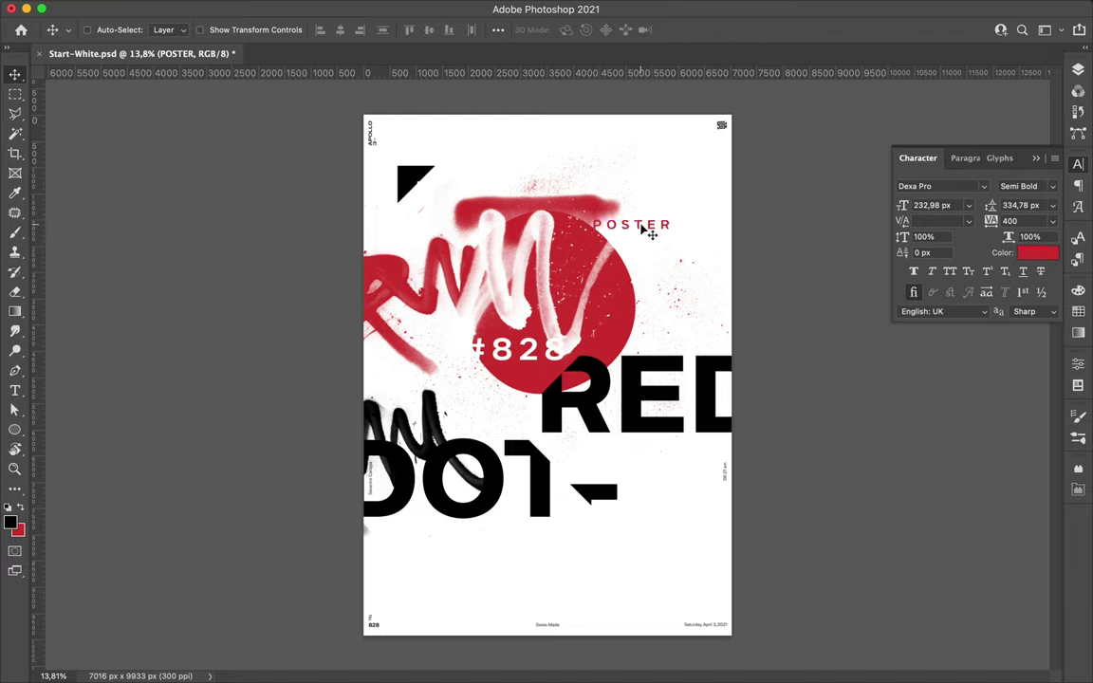
Copy an upper strip of the POSTER letters to a new layer and shift it out of line.
{"action": "key", "text": "m"}
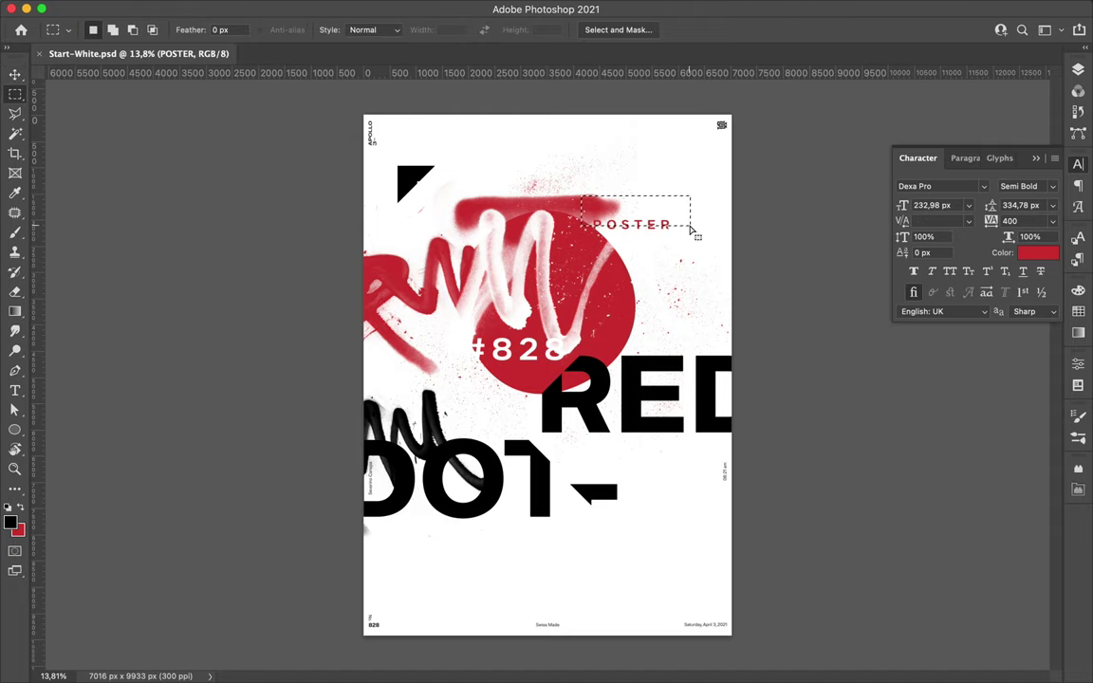
{"action": "scroll", "coordinate": [691, 229], "scroll_direction": "up", "scroll_amount": 3}
{"action": "key", "text": "v"}
{"action": "left_click_drag", "start_coordinate": [563, 163], "coordinate": [563, 176]}
{"action": "key", "text": "m"}
{"action": "left_click_drag", "start_coordinate": [452, 134], "coordinate": [707, 166]}
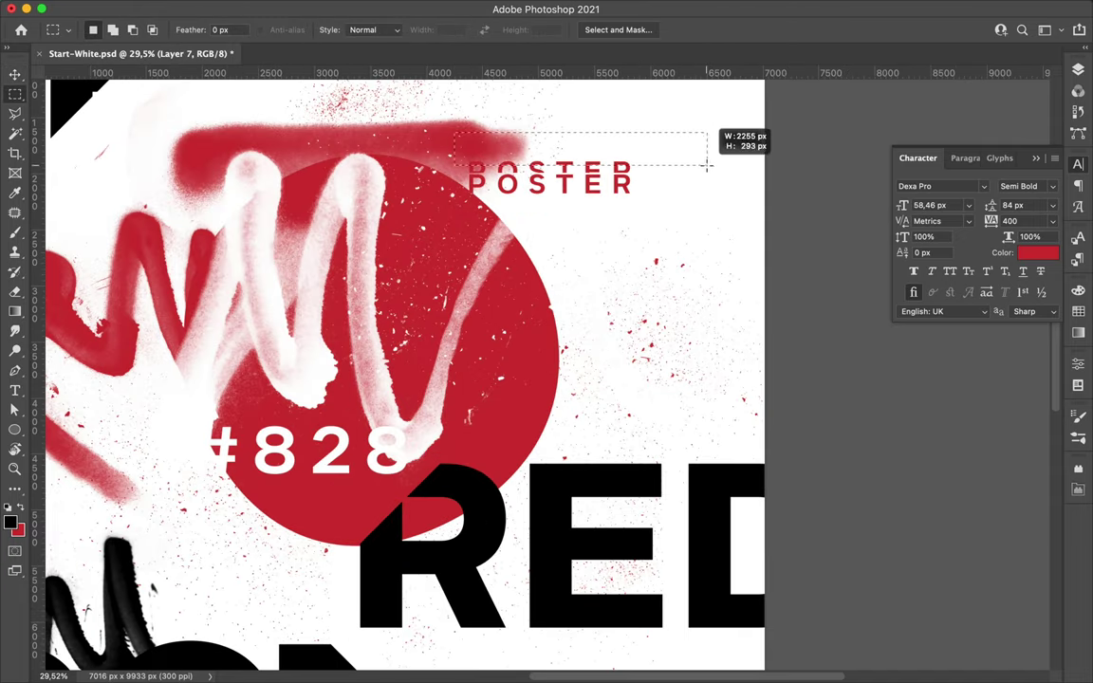
{"action": "key", "text": "ctrl+j"}
{"action": "key", "text": "v"}
{"action": "left_click_drag", "start_coordinate": [581, 146], "coordinate": [567, 166]}
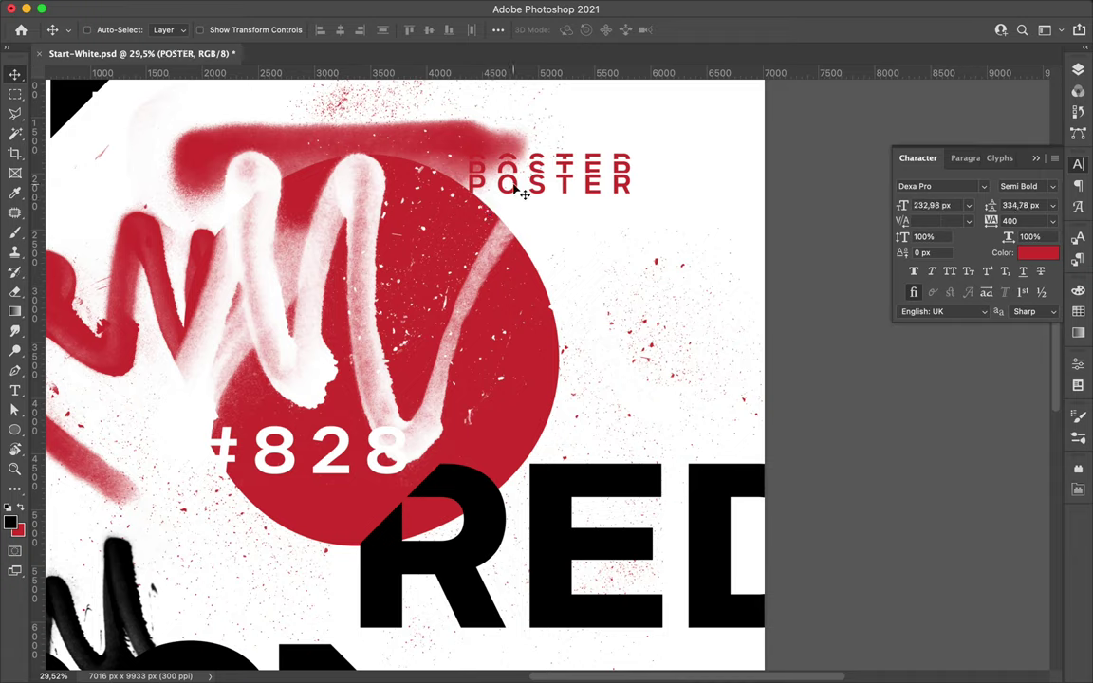
Copy the lower strip of POSTER to its own layer and nudge it down.
{"action": "key", "text": "m"}
{"action": "left_click_drag", "start_coordinate": [451, 204], "coordinate": [671, 180]}
{"action": "key", "text": "ctrl+j"}
{"action": "key", "text": "v"}
{"action": "left_click_drag", "start_coordinate": [598, 176], "coordinate": [597, 187]}
Copy another band of POSTER to a new layer and offset it a few pixels.
{"action": "key", "text": "m"}
{"action": "left_click_drag", "start_coordinate": [647, 218], "coordinate": [455, 162]}
{"action": "key", "text": "ctrl+j"}
{"action": "key", "text": "v"}
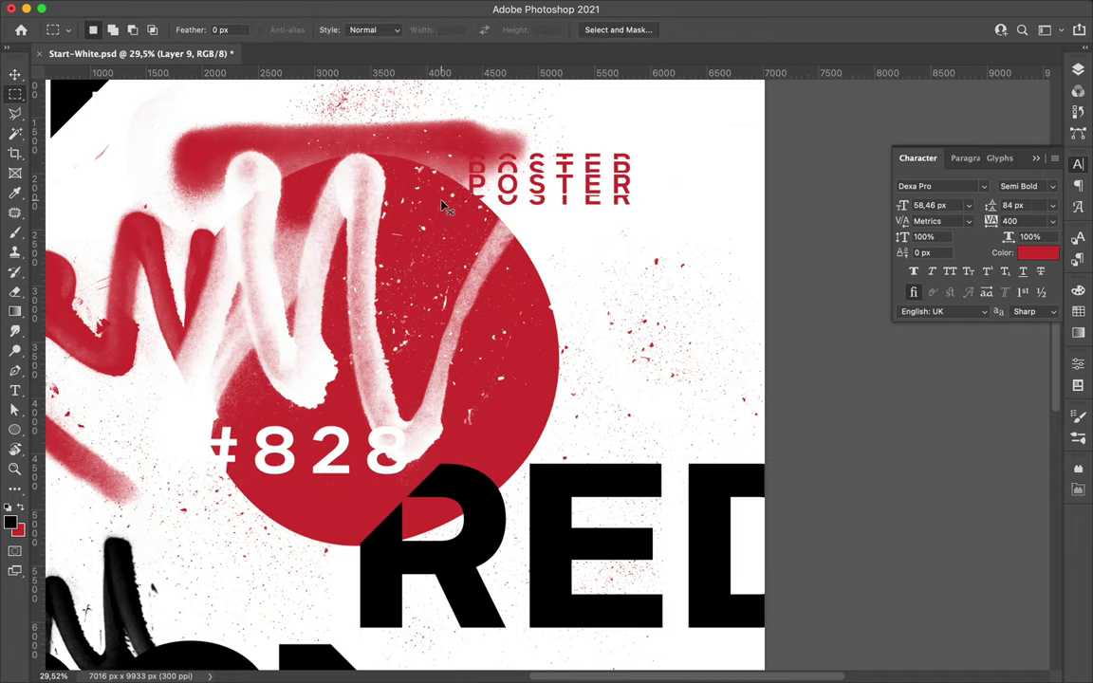
{"action": "left_click_drag", "start_coordinate": [526, 209], "coordinate": [550, 215]}
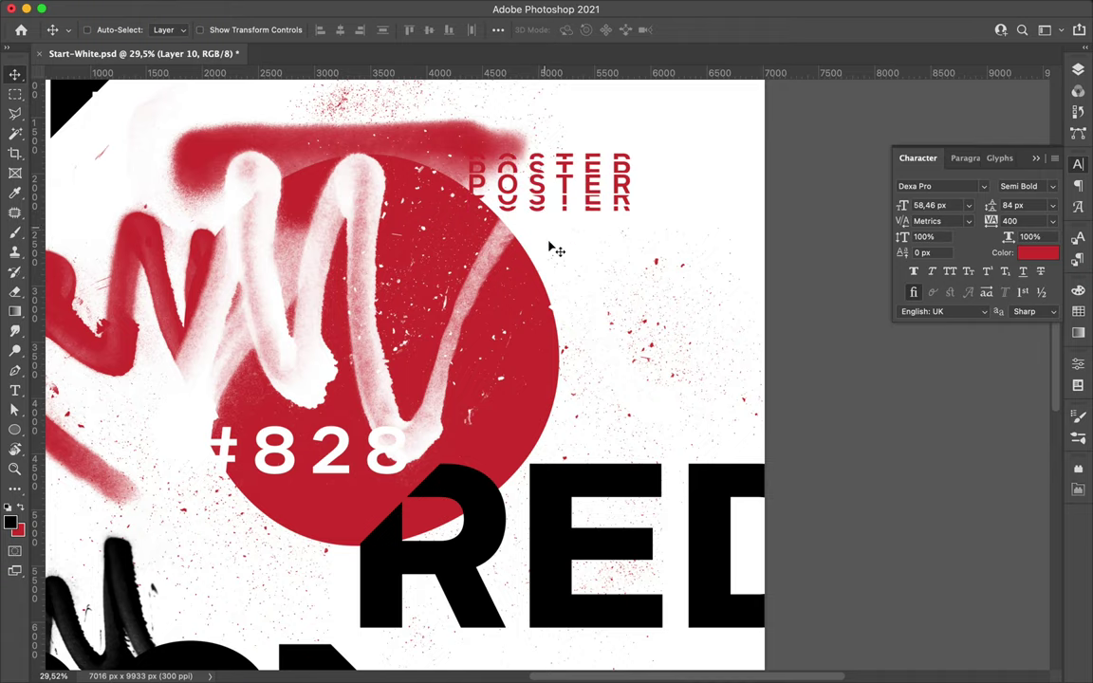
{"action": "scroll", "coordinate": [549, 214], "scroll_direction": "down", "scroll_amount": 3}
{"action": "scroll", "coordinate": [460, 464], "scroll_direction": "down", "scroll_amount": 3}
{"action": "left_click", "coordinate": [472, 303], "text": "ctrl"}
Polygonal Lasso part of the red circle, try moving it down-right, then undo.
{"action": "key", "text": "m"}
{"action": "key", "text": "l"}
{"action": "double_click", "coordinate": [400, 448]}
{"action": "key", "text": "ctrl+BackSpace"}
{"action": "key", "text": "Return"}
{"action": "key", "text": "ctrl+BackSpace"}
{"action": "key", "text": "v"}
{"action": "left_click_drag", "start_coordinate": [545, 333], "coordinate": [608, 492]}
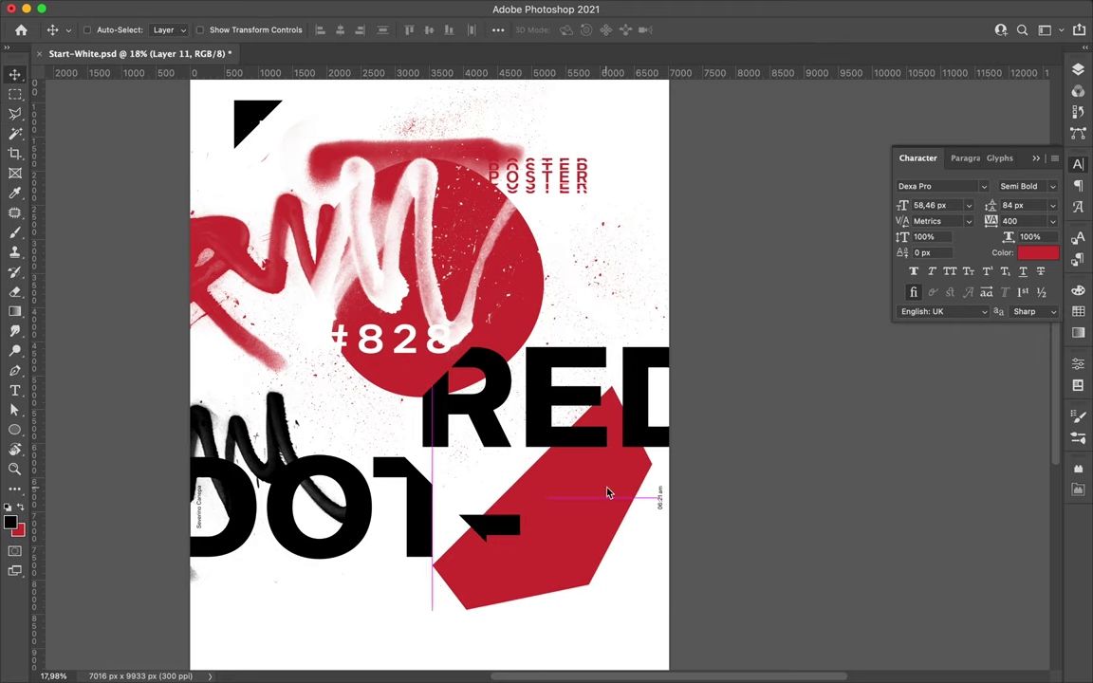
{"action": "key", "text": "ctrl+z"}
{"action": "key", "text": "ctrl+z"}
{"action": "key", "text": "ctrl+z"}
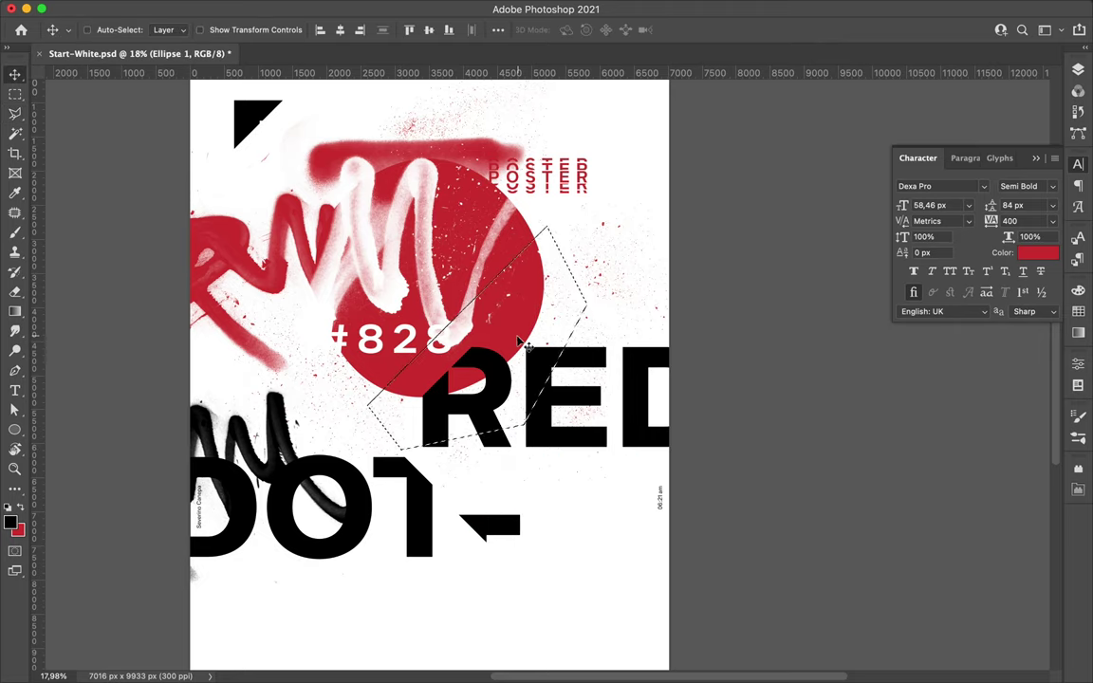
Copy the selected half-circle to a new layer, move it over the lettering, and stack it above DOT.
{"action": "key", "text": "F7"}
{"action": "right_click", "coordinate": [945, 608]}
{"action": "key", "text": "Escape"}
{"action": "key", "text": "ctrl+j"}
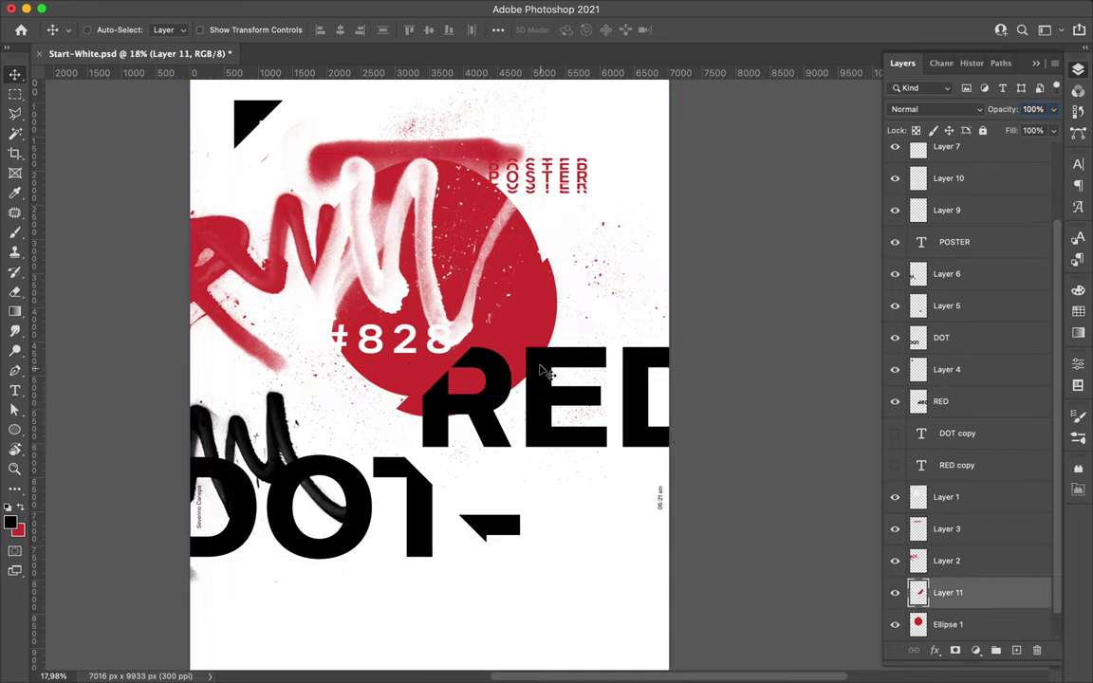
{"action": "left_click_drag", "start_coordinate": [616, 459], "coordinate": [637, 597]}
{"action": "left_click_drag", "start_coordinate": [949, 592], "coordinate": [955, 338]}
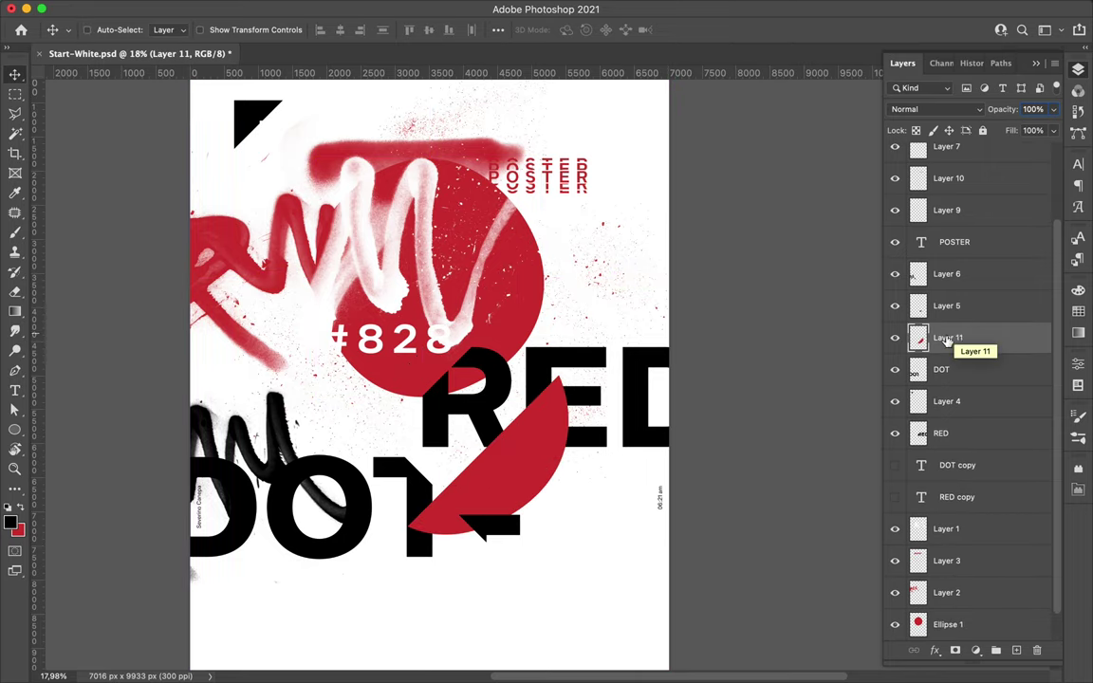
Sample the artwork's red as the brush colour and swap foreground and background colours.
{"action": "key", "text": "b"}
{"action": "right_click", "coordinate": [553, 226]}
{"action": "scroll", "coordinate": [636, 586], "scroll_direction": "down", "scroll_amount": 10}
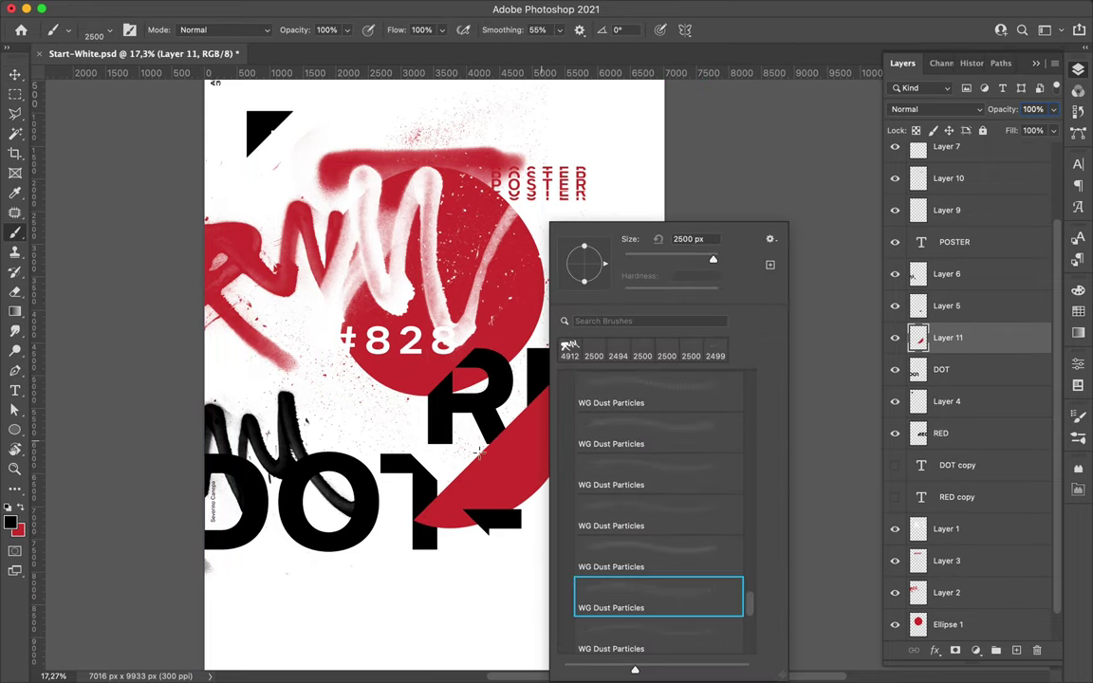
{"action": "left_click", "coordinate": [520, 475], "text": "alt"}
{"action": "right_click", "coordinate": [541, 489]}
{"action": "key", "text": "x"}
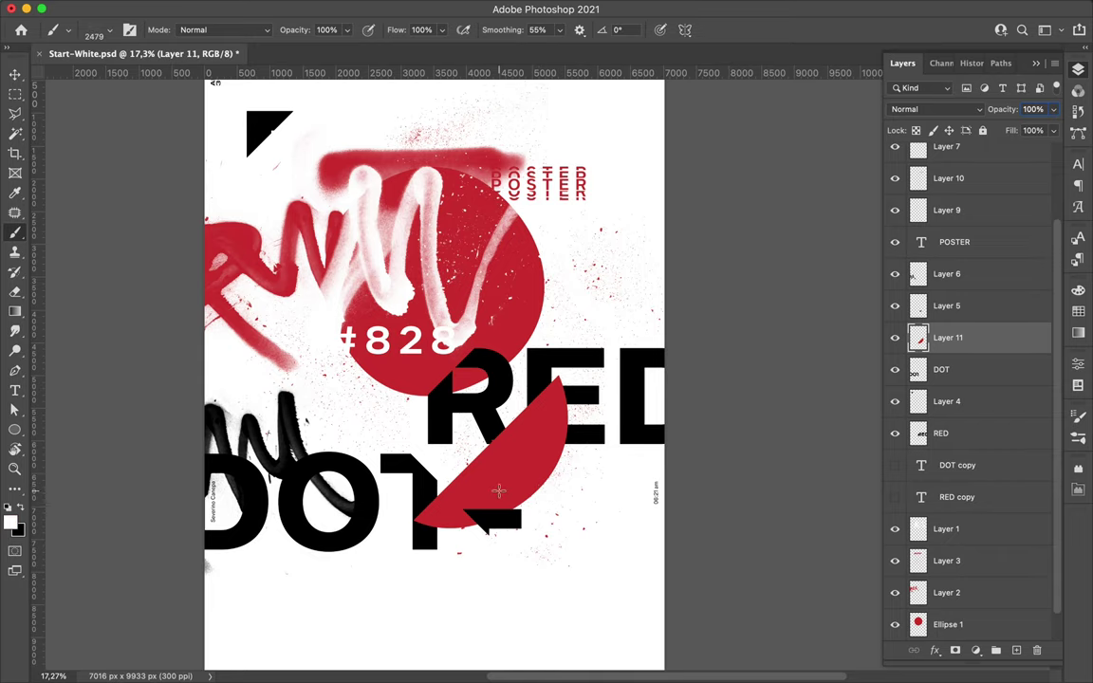
{"action": "key", "text": "v"}
{"action": "scroll", "coordinate": [541, 469], "scroll_direction": "down", "scroll_amount": 2}
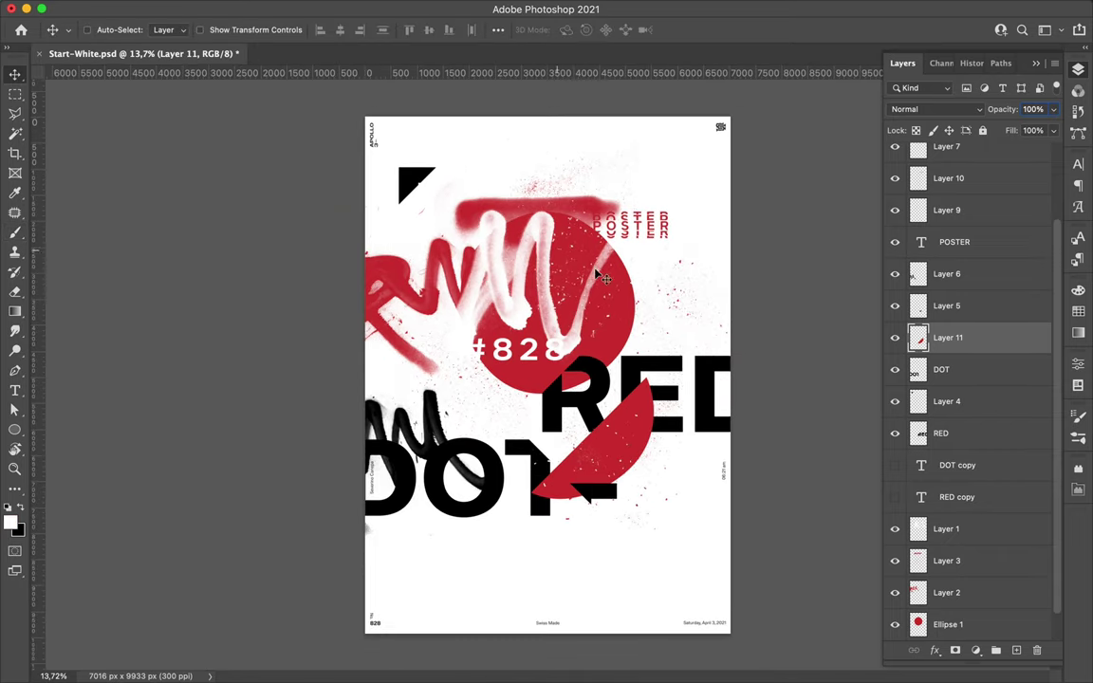
Duplicate the red circle onto DOT and commit the copy in place.
{"action": "scroll", "coordinate": [597, 275], "scroll_direction": "up", "scroll_amount": 2}
{"action": "mouse_move", "coordinate": [525, 393]}
{"action": "left_mouse_down"}
{"action": "mouse_move", "coordinate": [446, 422]}
{"action": "mouse_move", "coordinate": [361, 424]}
{"action": "mouse_move", "coordinate": [375, 427]}
{"action": "mouse_move", "coordinate": [427, 535]}
{"action": "mouse_move", "coordinate": [731, 379]}
{"action": "left_mouse_up"}
{"action": "key", "text": "ctrl+t"}
{"action": "key", "text": "Return"}
Shrink another circle copy into a tiny red dot beside the main circle.
{"action": "key", "text": "ctrl+t"}
{"action": "mouse_move", "coordinate": [778, 412]}
{"action": "left_mouse_down"}
{"action": "mouse_move", "coordinate": [707, 313]}
{"action": "mouse_move", "coordinate": [718, 302]}
{"action": "left_mouse_up"}
{"action": "key", "text": "Return"}
{"action": "key", "text": "ctrl+t"}
{"action": "key", "text": "Return"}
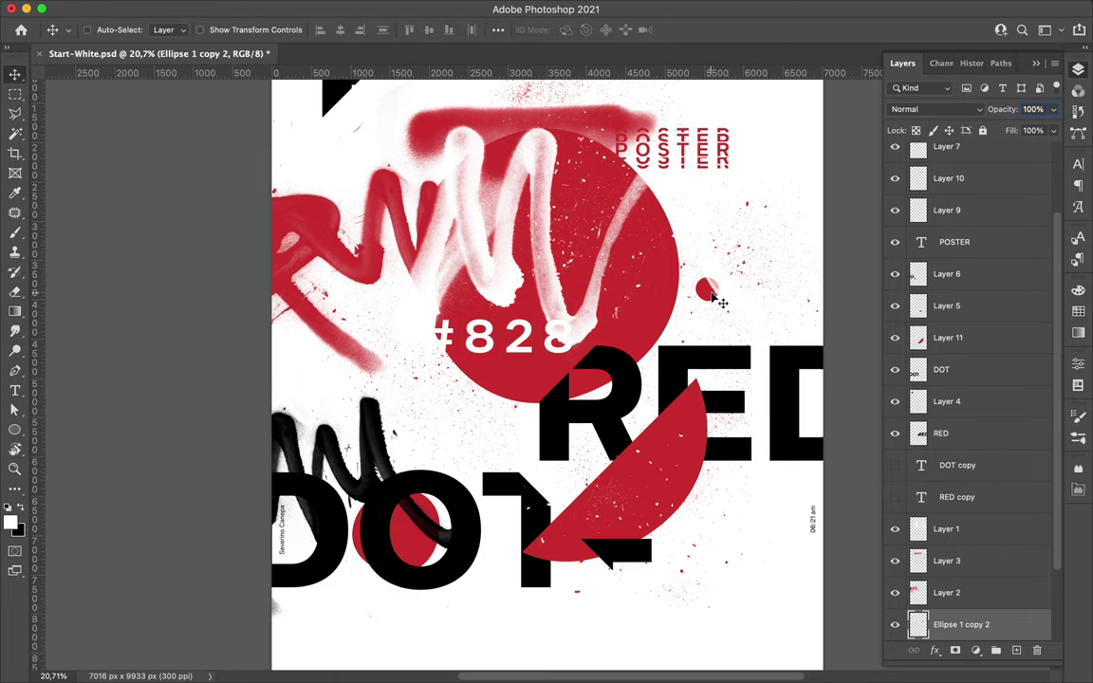
Save the poster and shift the black triangle down-right, its layer below Layer 3.
{"action": "key", "text": "ctrl+0"}
{"action": "left_click", "coordinate": [455, 520], "text": "ctrl"}
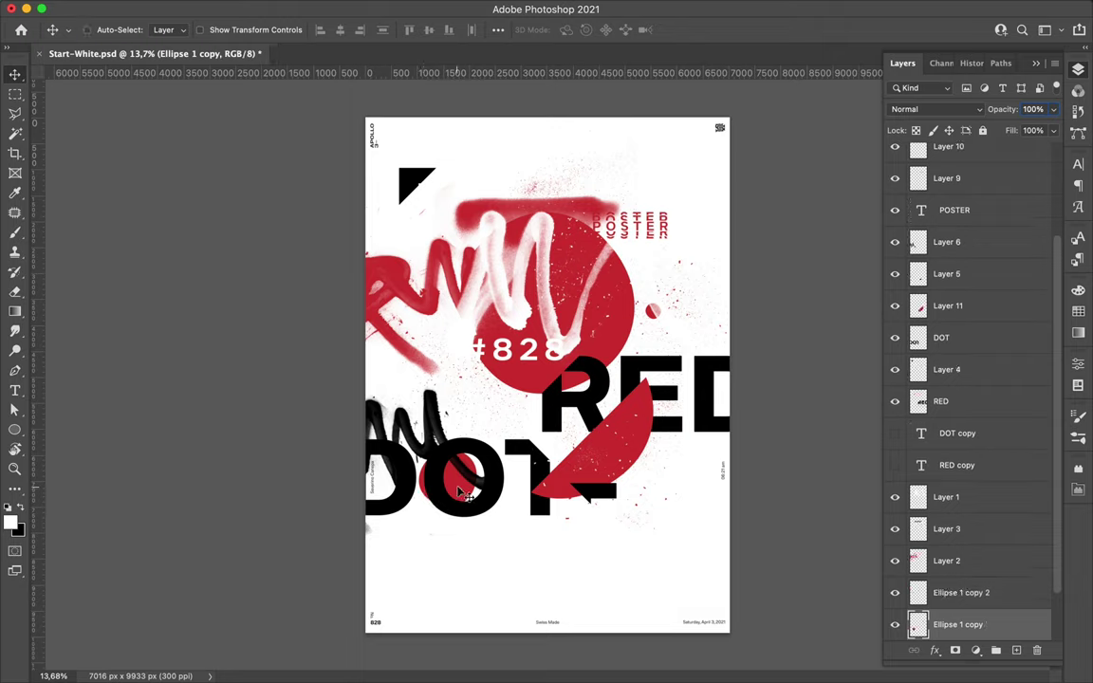
{"action": "key", "text": "ctrl+s"}
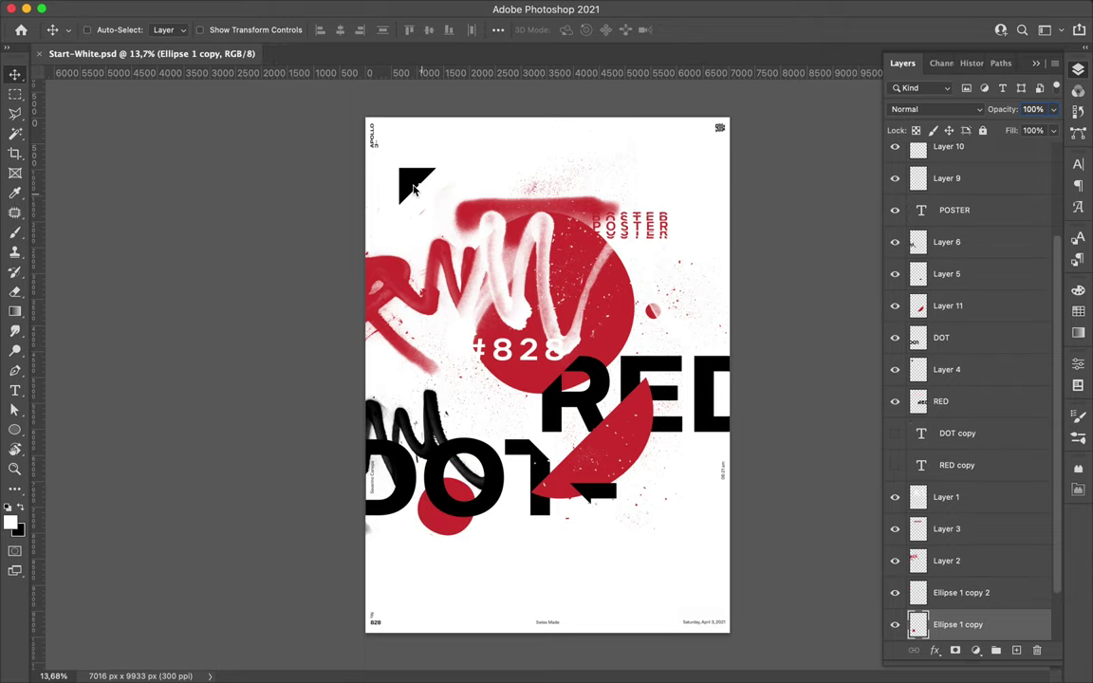
{"action": "left_click_drag", "start_coordinate": [415, 185], "coordinate": [457, 213]}
{"action": "left_click_drag", "start_coordinate": [949, 369], "coordinate": [980, 557]}
{"action": "left_click_drag", "start_coordinate": [454, 218], "coordinate": [489, 249]}
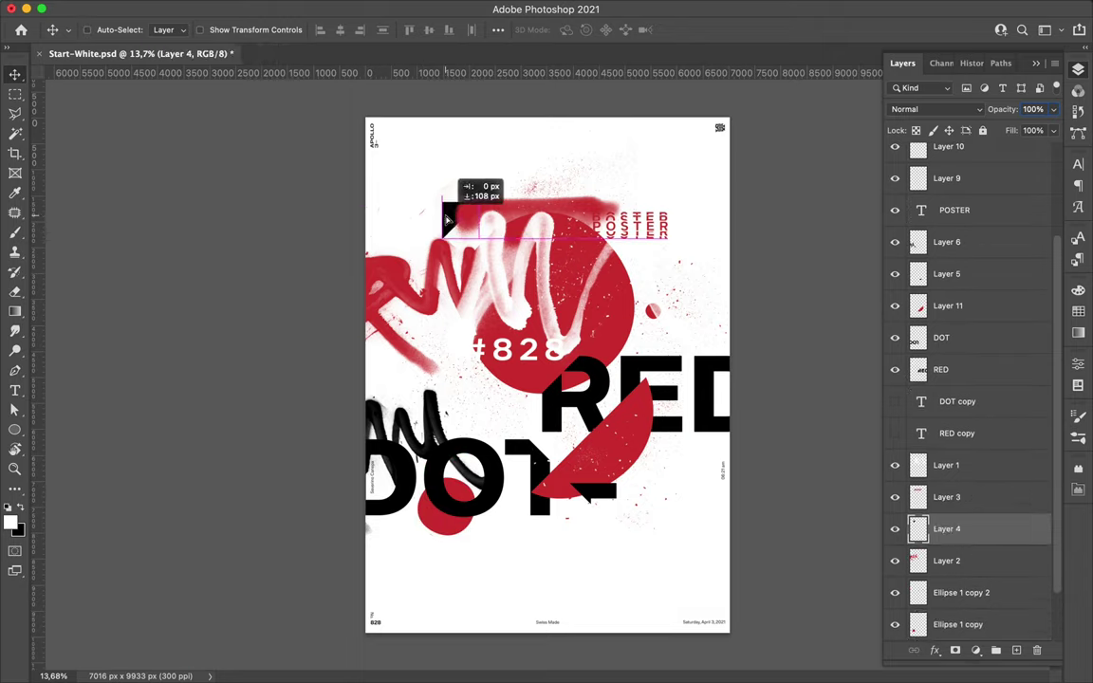
Choose the Marry Mark marker brush from the dirty marker set and add a new paint layer.
{"action": "key", "text": "b"}
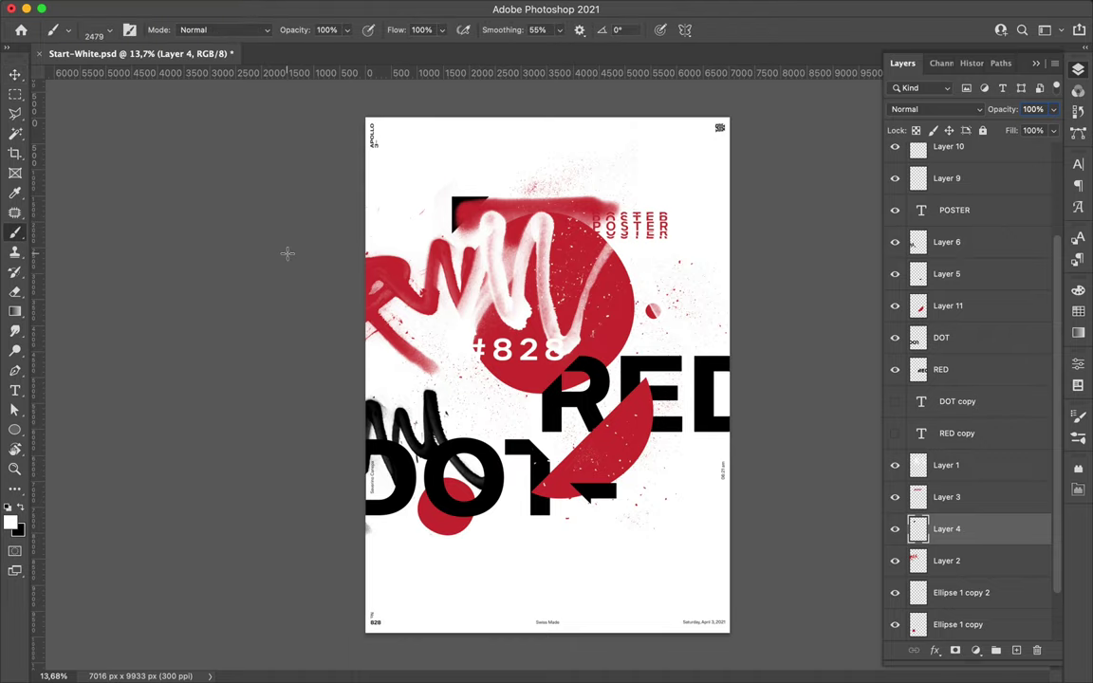
{"action": "right_click", "coordinate": [493, 300]}
{"action": "left_click", "coordinate": [519, 620]}
{"action": "left_click", "coordinate": [589, 622]}
{"action": "key", "text": "Return"}
{"action": "key", "text": "ctrl+shift+alt+n"}
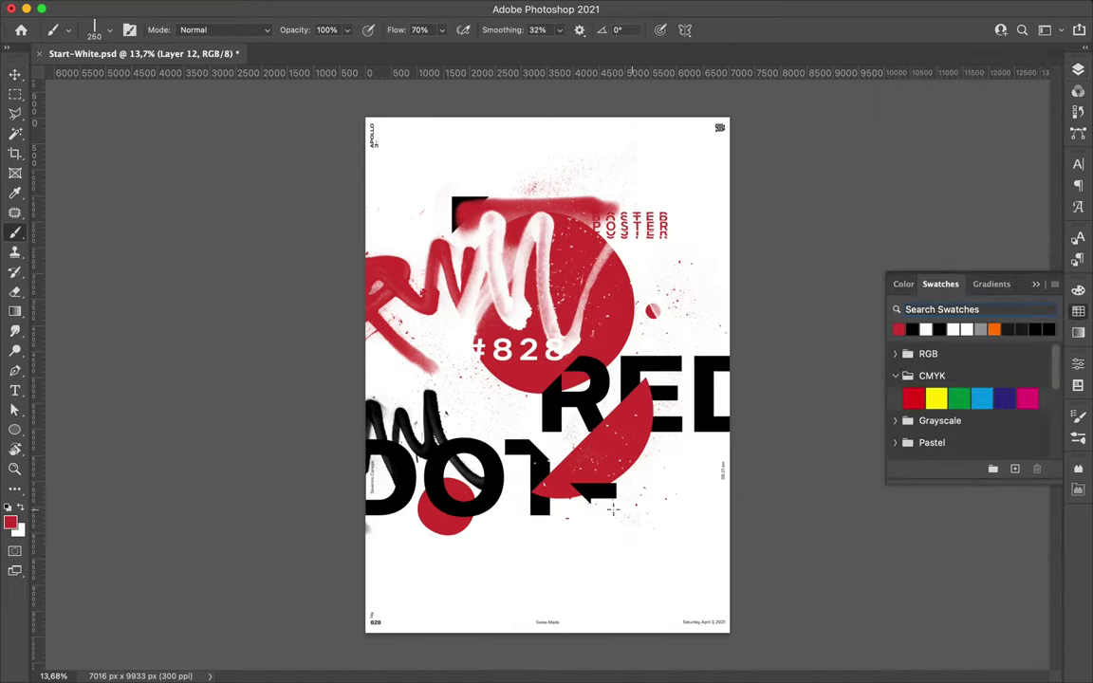
Paint red and black marker bars around the lettering and save the poster.
{"action": "key", "text": "ctrl+t"}
{"action": "key", "text": "Escape"}
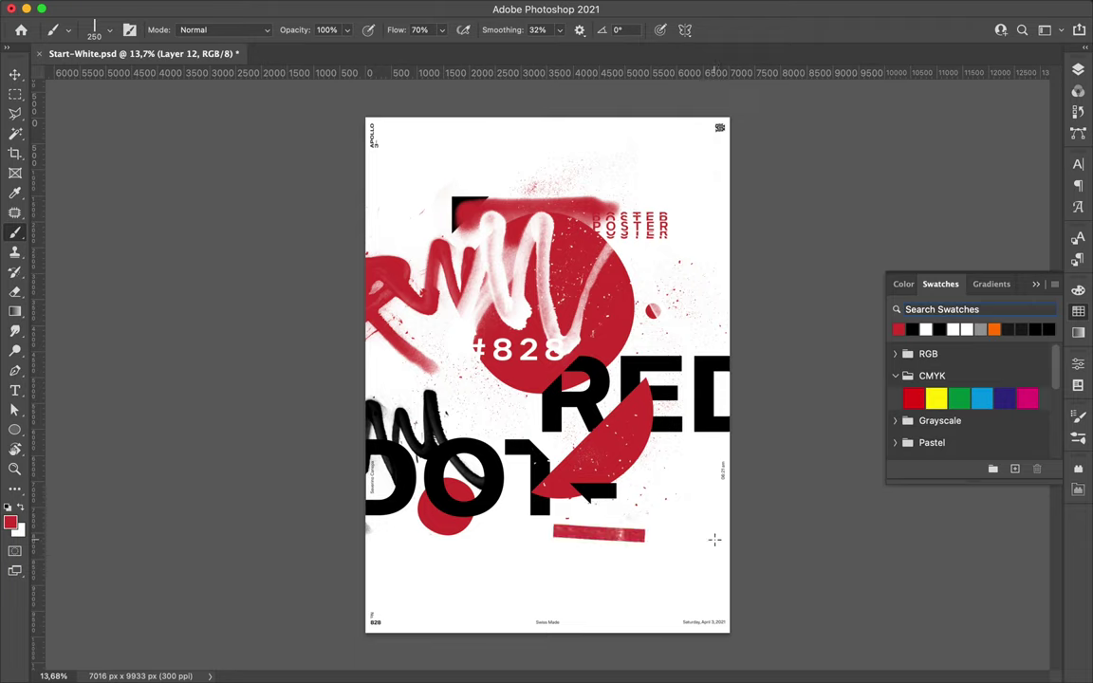
{"action": "right_click", "coordinate": [560, 213]}
{"action": "key", "text": "Escape"}
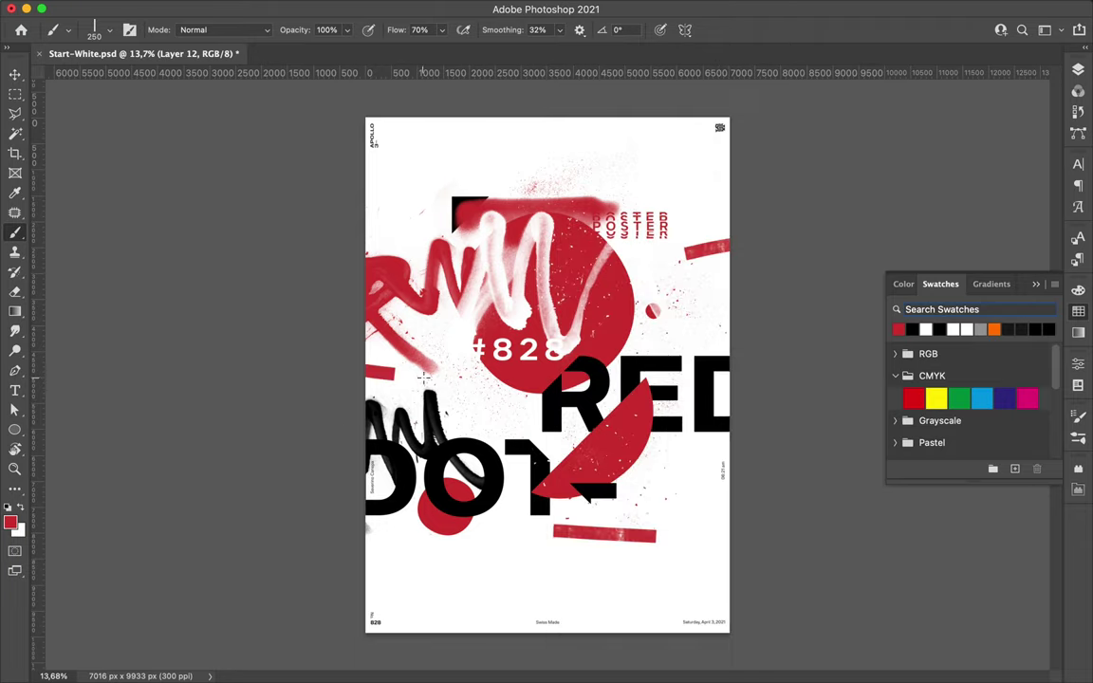
{"action": "right_click", "coordinate": [682, 355]}
{"action": "right_click", "coordinate": [593, 379]}
{"action": "key", "text": "d"}
{"action": "left_click", "coordinate": [419, 545]}
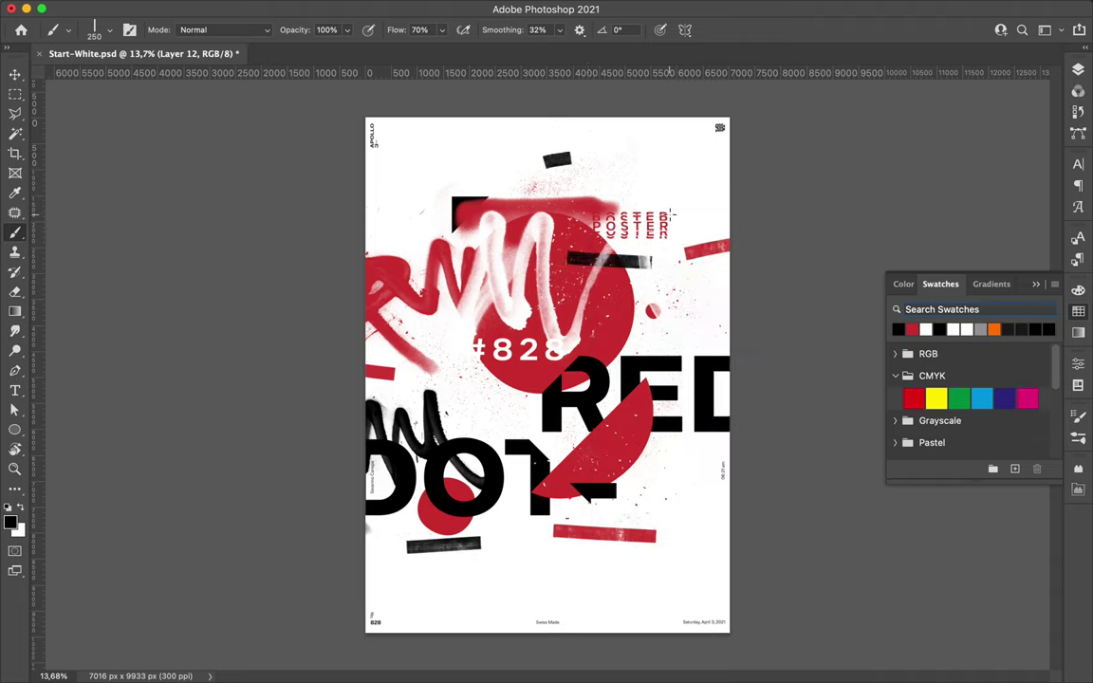
{"action": "key", "text": "v"}
{"action": "key", "text": "ctrl+s"}
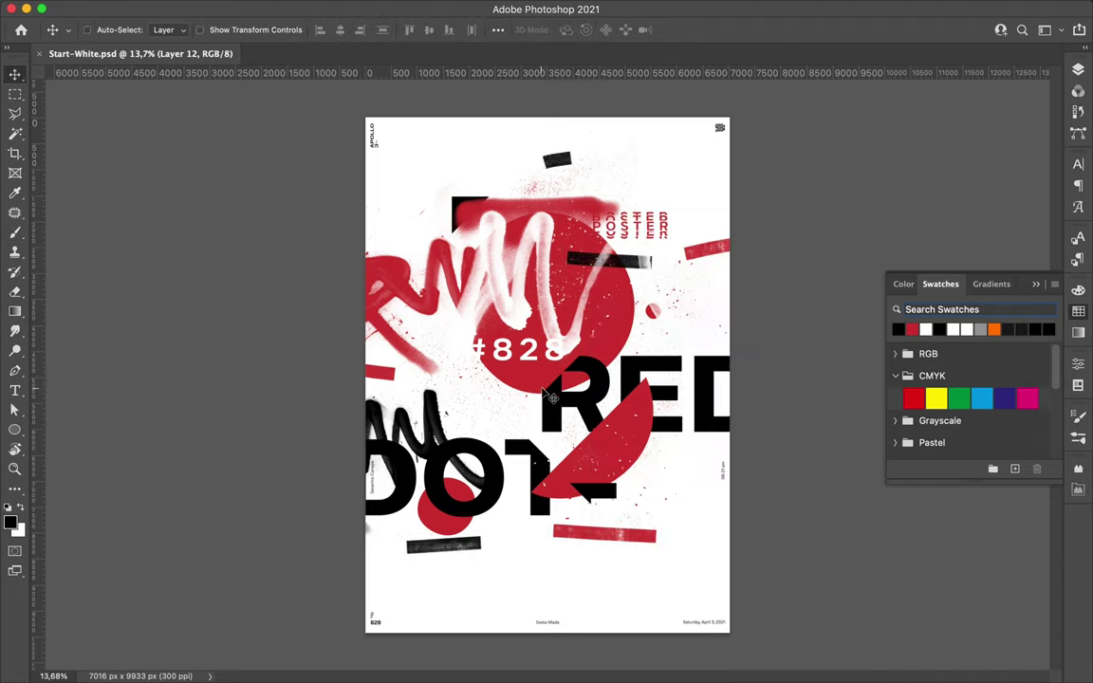